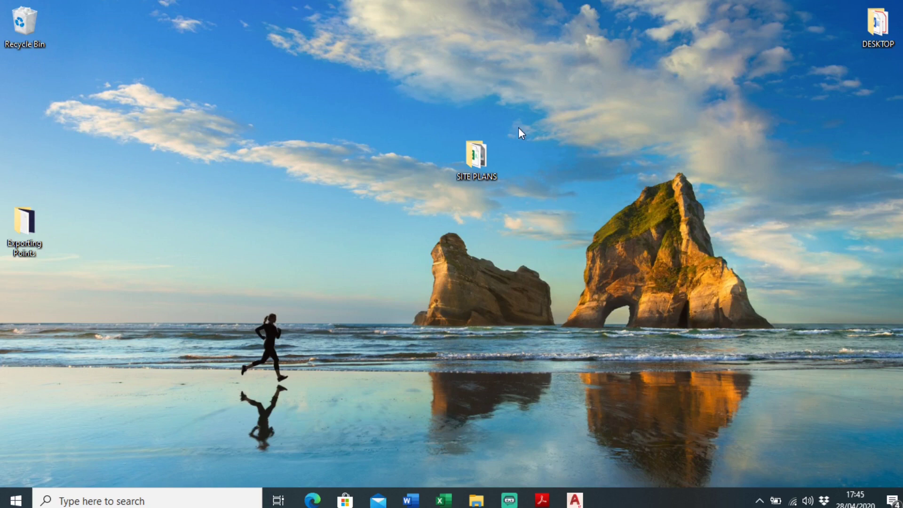
- Open the Engineering Layout Rev R PDF from the SITE PLANS folder and show the Road 5 and Road 6 junction
{"action": "double_click", "coordinate": [490, 160]}
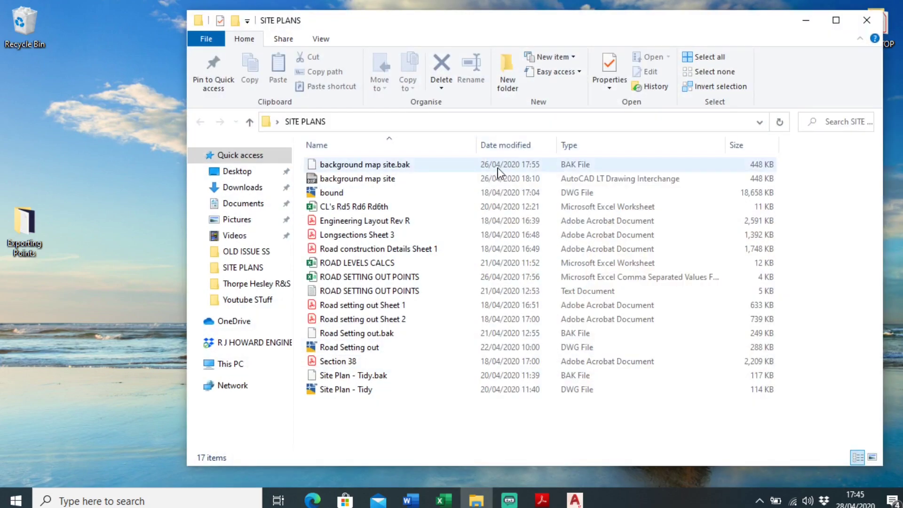
{"action": "double_click", "coordinate": [428, 222]}
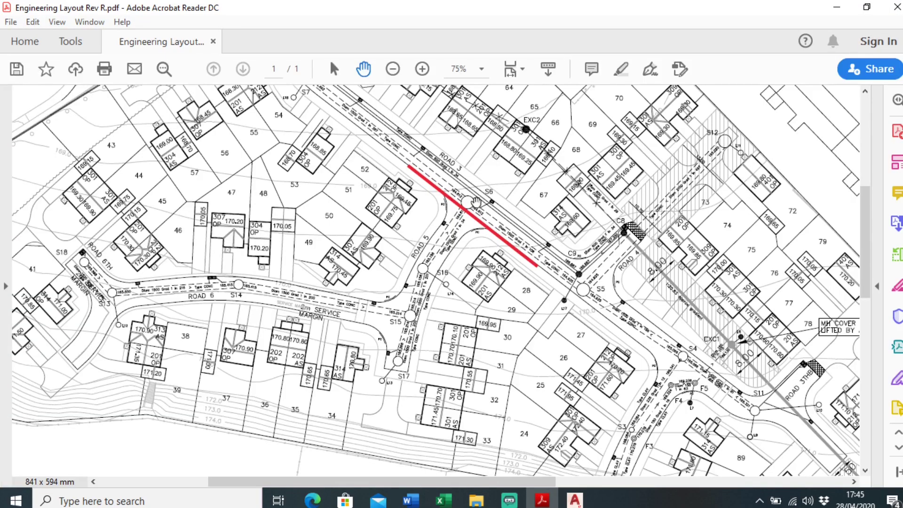
{"action": "scroll", "coordinate": [398, 276], "scroll_direction": "up", "scroll_amount": 1, "text": "ctrl"}
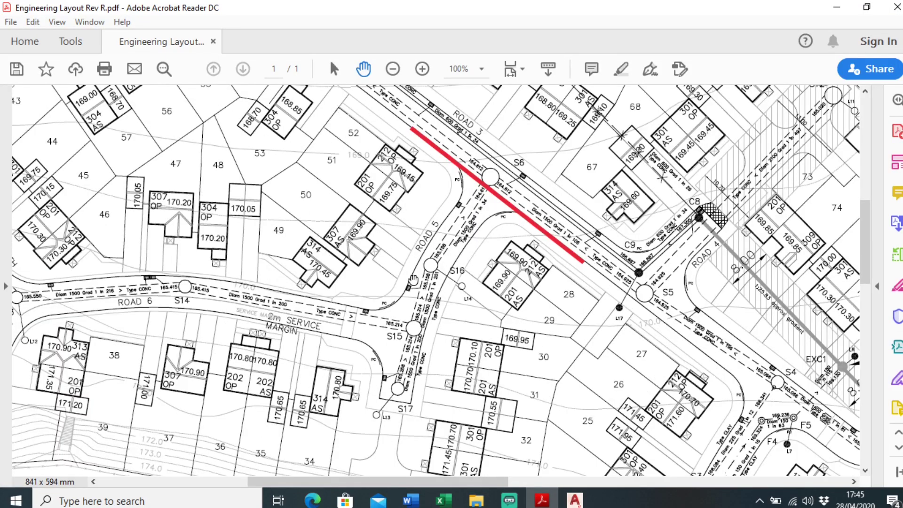
{"action": "scroll", "coordinate": [413, 280], "scroll_direction": "up", "scroll_amount": 1, "text": "ctrl"}
{"action": "left_click_drag", "start_coordinate": [413, 281], "coordinate": [476, 290]}
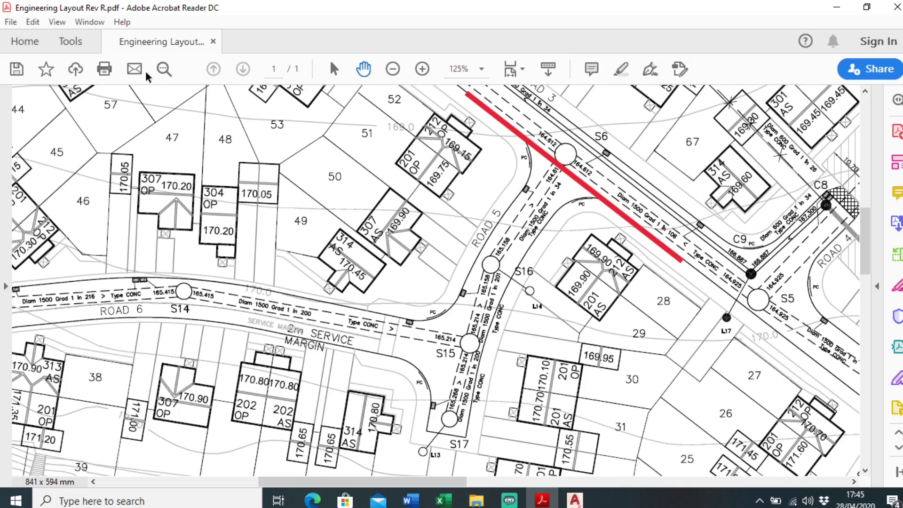
- Start the Measuring Tool and confirm a scale ratio of 1 cm = 5 m with a precision of 0.01
{"action": "left_click", "coordinate": [70, 41]}
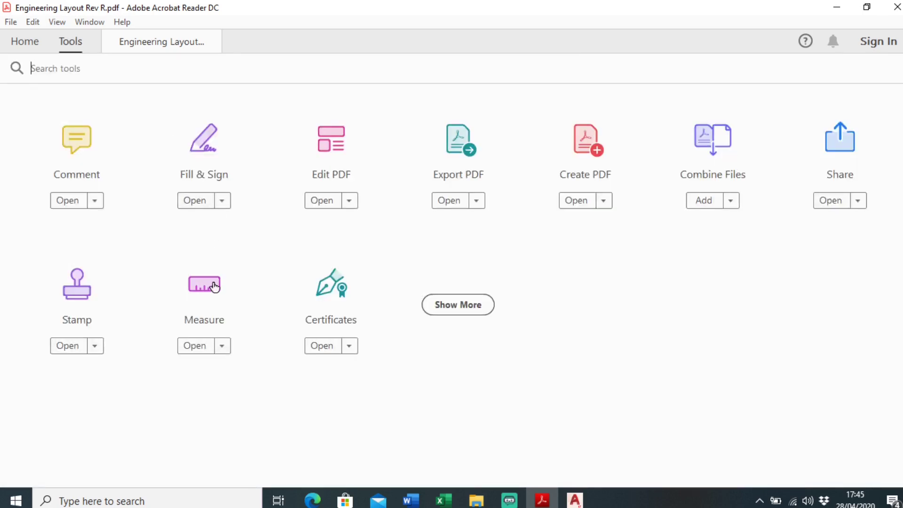
{"action": "left_click", "coordinate": [214, 287]}
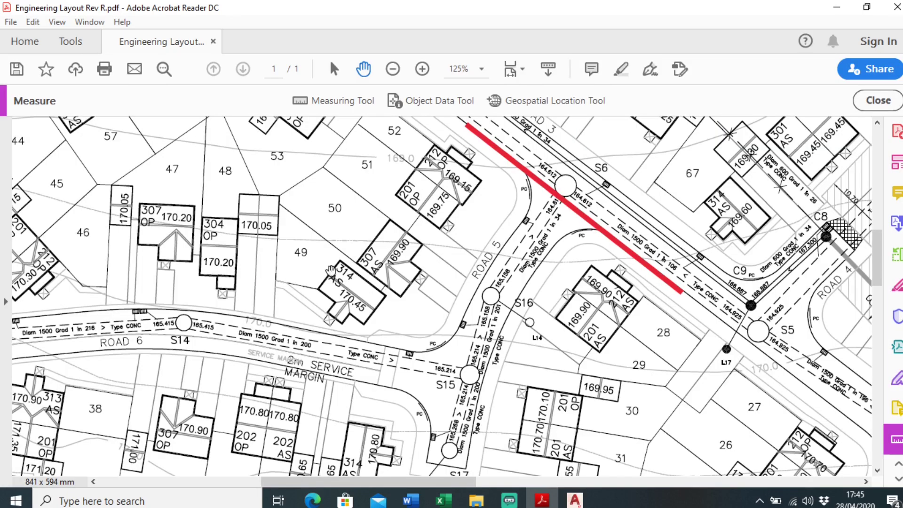
{"action": "left_click", "coordinate": [336, 103]}
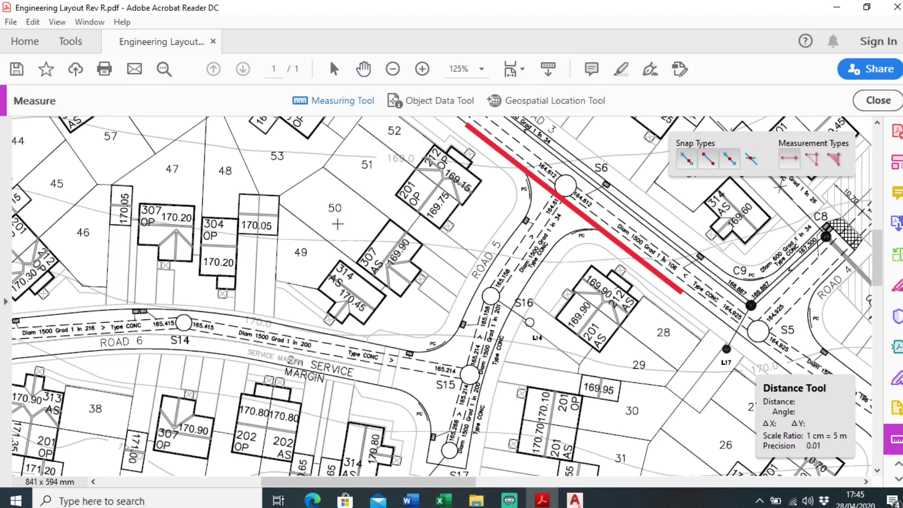
{"action": "right_click", "coordinate": [337, 222]}
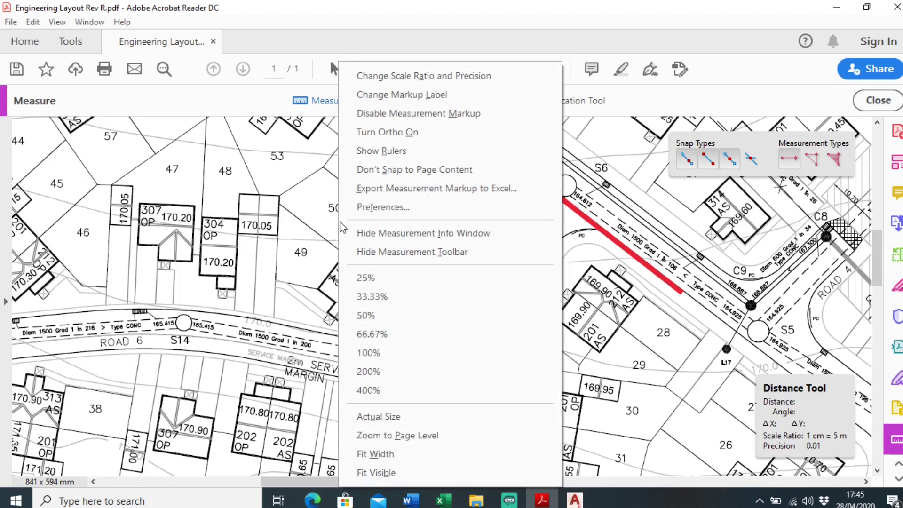
{"action": "left_click", "coordinate": [445, 84]}
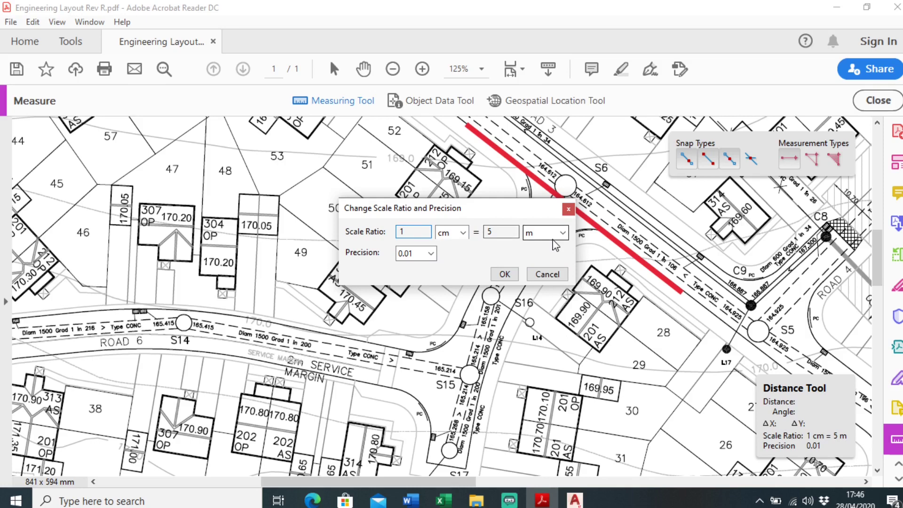
{"action": "left_click", "coordinate": [505, 274]}
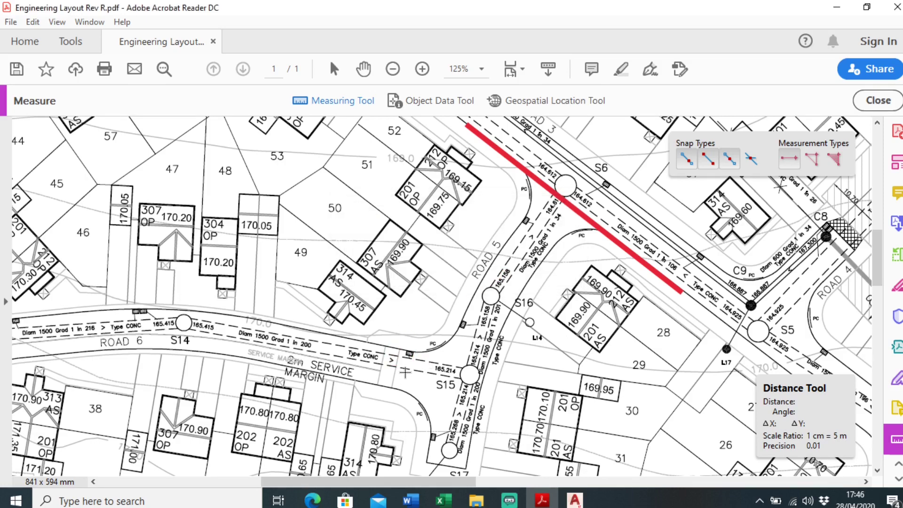
- Measure the width of the closed road end beside manhole S17 with the Perimeter Tool, from corner to corner
{"action": "left_click", "coordinate": [812, 159]}
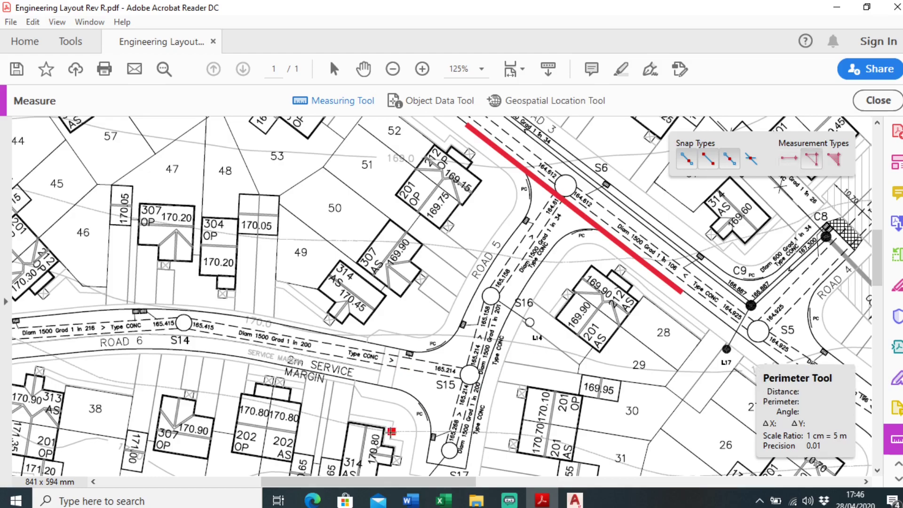
{"action": "scroll", "coordinate": [396, 394], "scroll_direction": "up", "scroll_amount": 2, "text": "ctrl"}
{"action": "scroll", "coordinate": [393, 383], "scroll_direction": "up", "scroll_amount": 1, "text": "ctrl"}
{"action": "scroll", "coordinate": [454, 364], "scroll_direction": "down", "scroll_amount": 6}
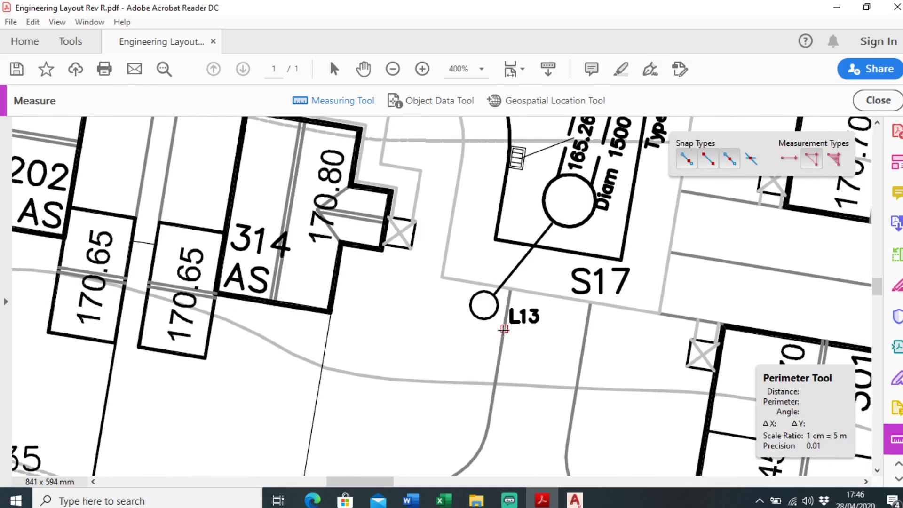
{"action": "scroll", "coordinate": [566, 306], "scroll_direction": "up", "scroll_amount": 1, "text": "ctrl"}
{"action": "scroll", "coordinate": [603, 265], "scroll_direction": "up", "scroll_amount": 2, "text": "ctrl"}
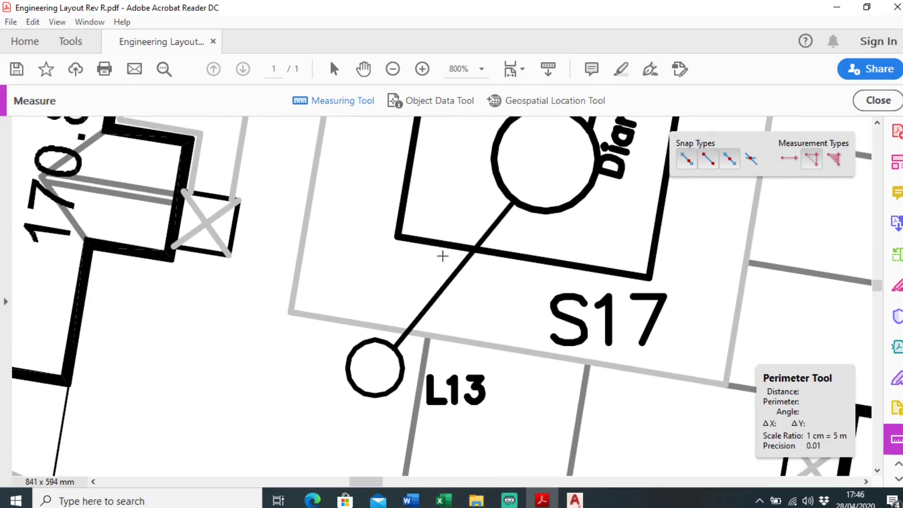
{"action": "scroll", "coordinate": [422, 244], "scroll_direction": "down", "scroll_amount": 2, "text": "ctrl"}
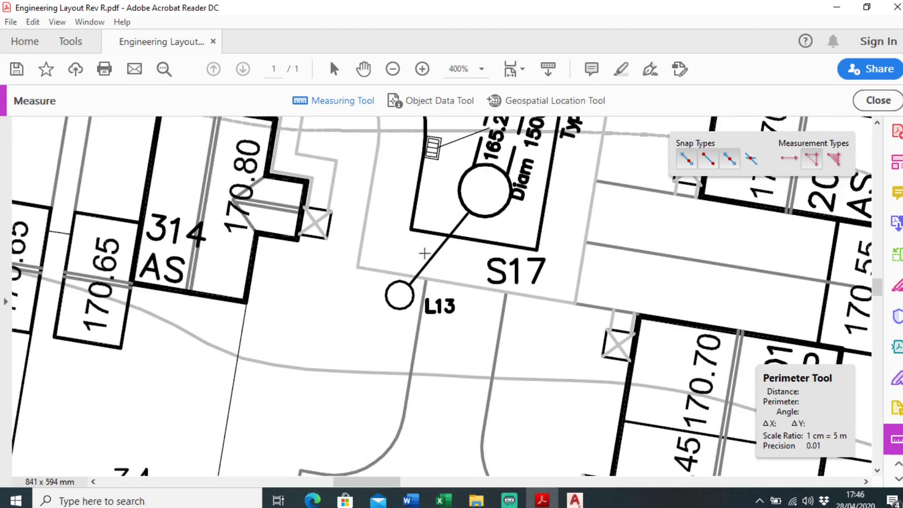
{"action": "scroll", "coordinate": [409, 325], "scroll_direction": "up", "scroll_amount": 2, "text": "ctrl"}
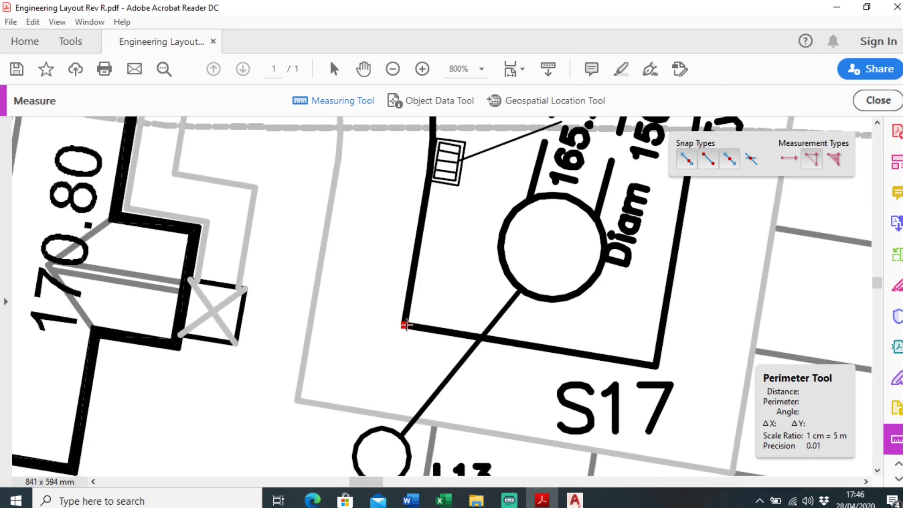
{"action": "left_click", "coordinate": [406, 324]}
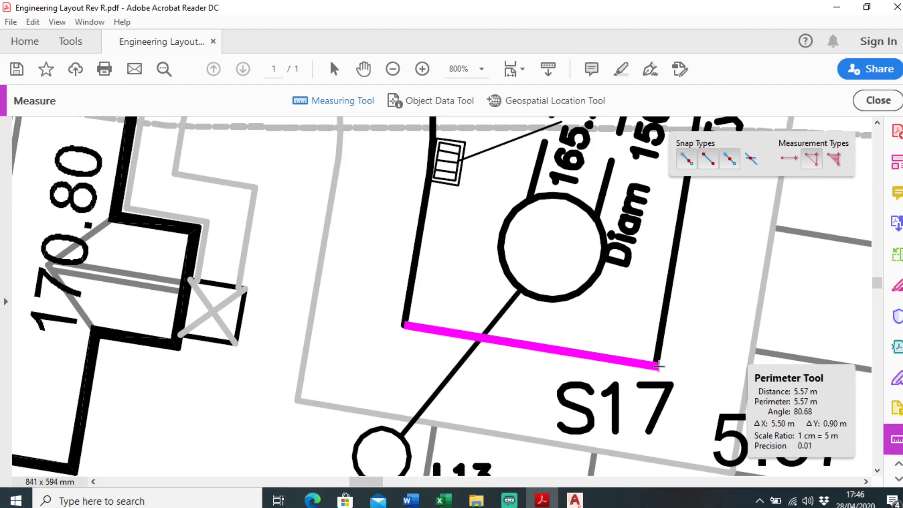
{"action": "left_click", "coordinate": [656, 366]}
{"action": "scroll", "coordinate": [652, 335], "scroll_direction": "down", "scroll_amount": 2}
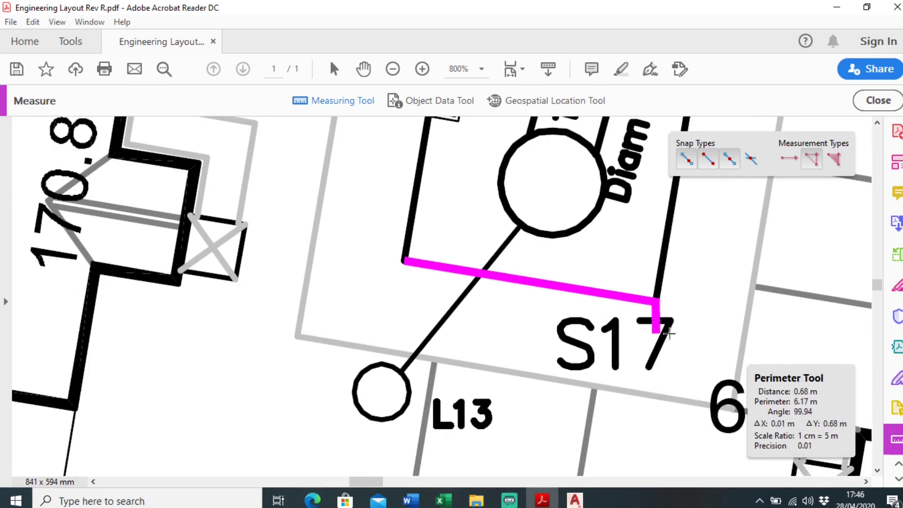
{"action": "right_click", "coordinate": [691, 310]}
{"action": "left_click", "coordinate": [760, 39]}
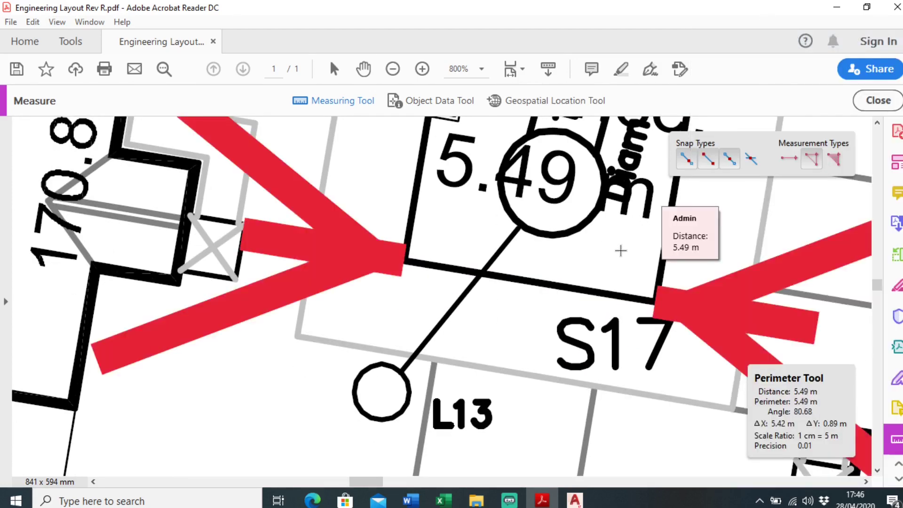
- Leave the Perimeter Tool and delete the distance markup at the road end near S17
{"action": "scroll", "coordinate": [591, 263], "scroll_direction": "down", "scroll_amount": 2, "text": "ctrl"}
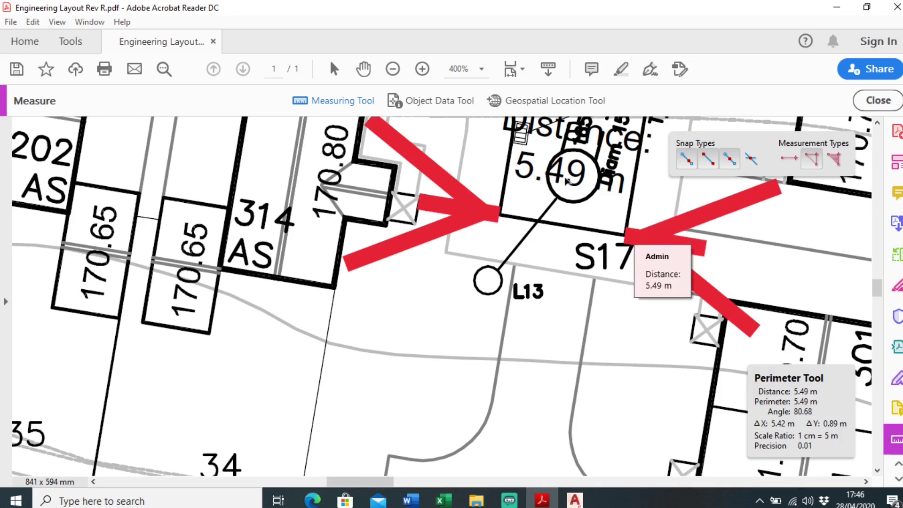
{"action": "key", "text": "Escape"}
{"action": "left_click", "coordinate": [527, 175]}
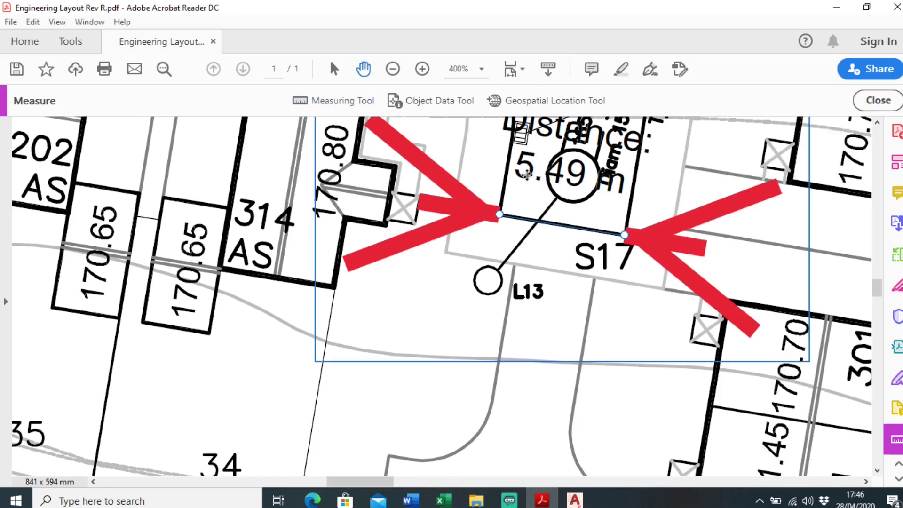
{"action": "key", "text": "Delete"}
- Measure an area with the Area Tool, tracing the curved kerb down to the road end at S17 and closing back at the start
{"action": "left_click_drag", "start_coordinate": [445, 215], "coordinate": [340, 321]}
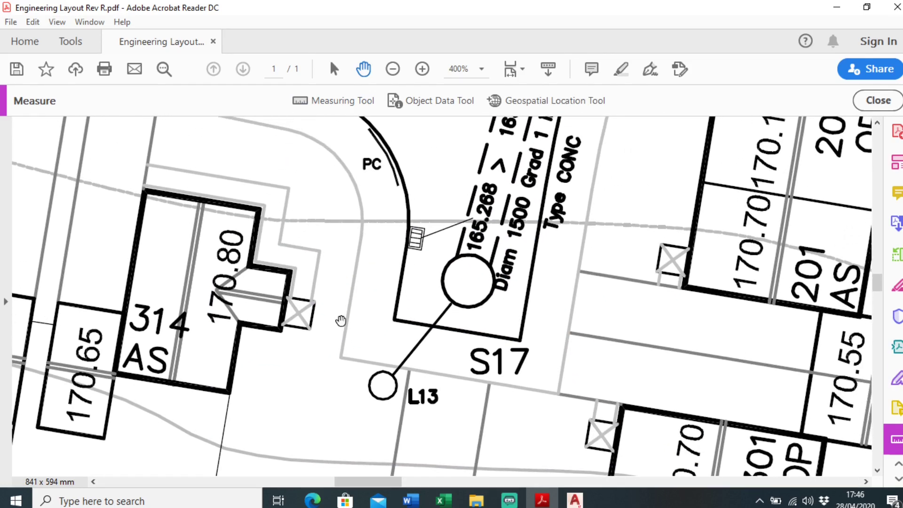
{"action": "left_click", "coordinate": [346, 102]}
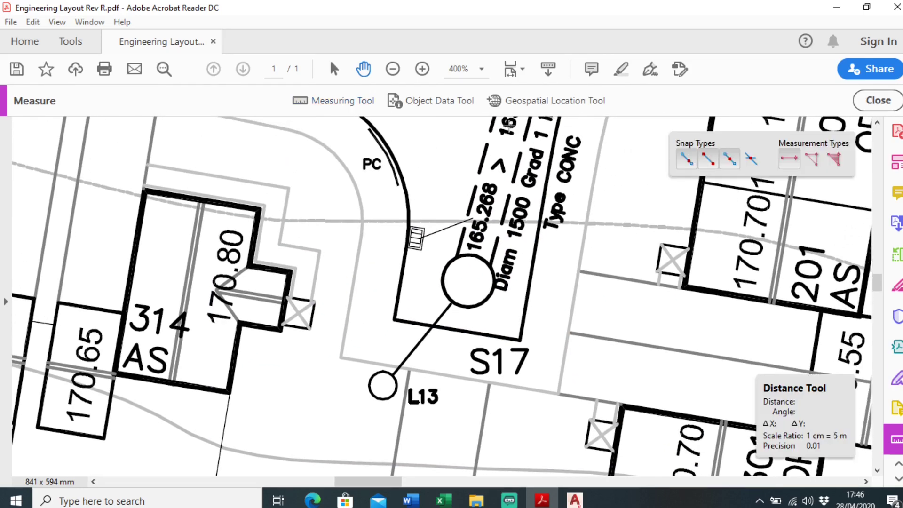
{"action": "left_click", "coordinate": [832, 161]}
{"action": "scroll", "coordinate": [522, 302], "scroll_direction": "down", "scroll_amount": 3, "text": "ctrl"}
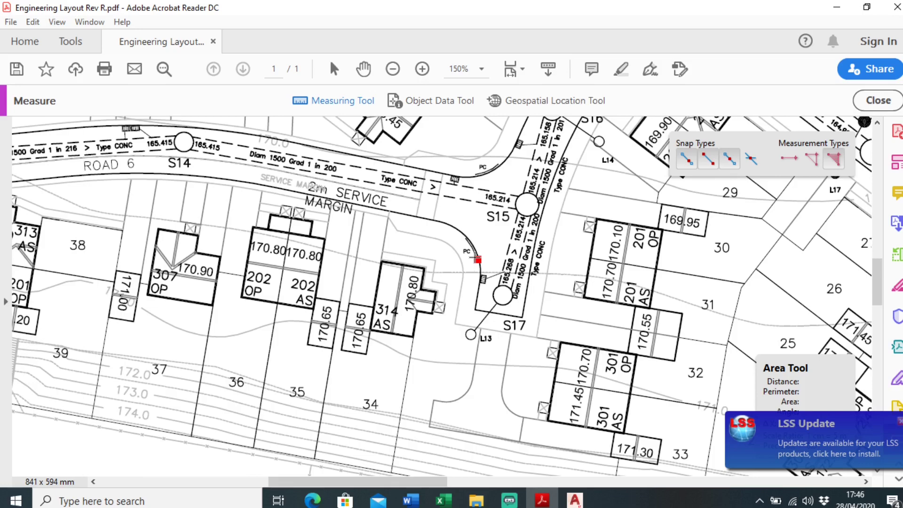
{"action": "scroll", "coordinate": [475, 255], "scroll_direction": "up", "scroll_amount": 2, "text": "ctrl"}
{"action": "left_click", "coordinate": [425, 197]}
{"action": "left_click", "coordinate": [449, 210]}
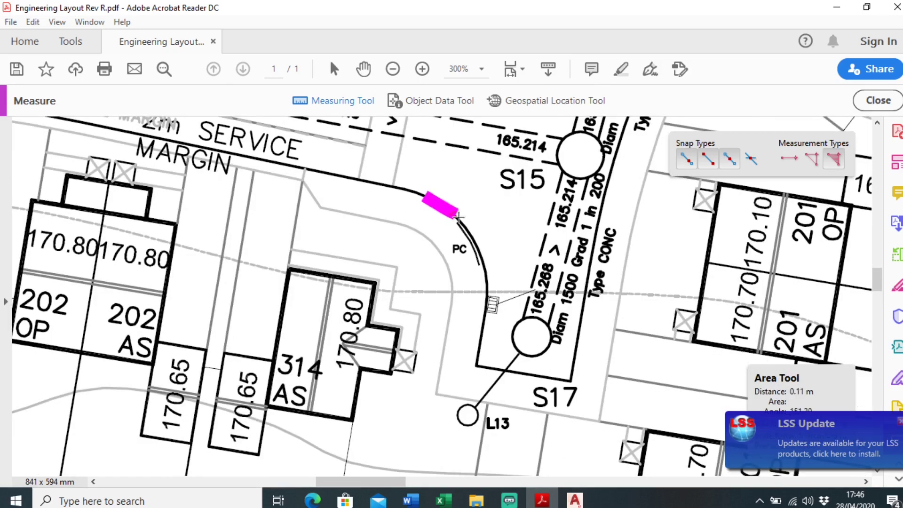
{"action": "left_click", "coordinate": [461, 221]}
{"action": "left_click", "coordinate": [470, 233]}
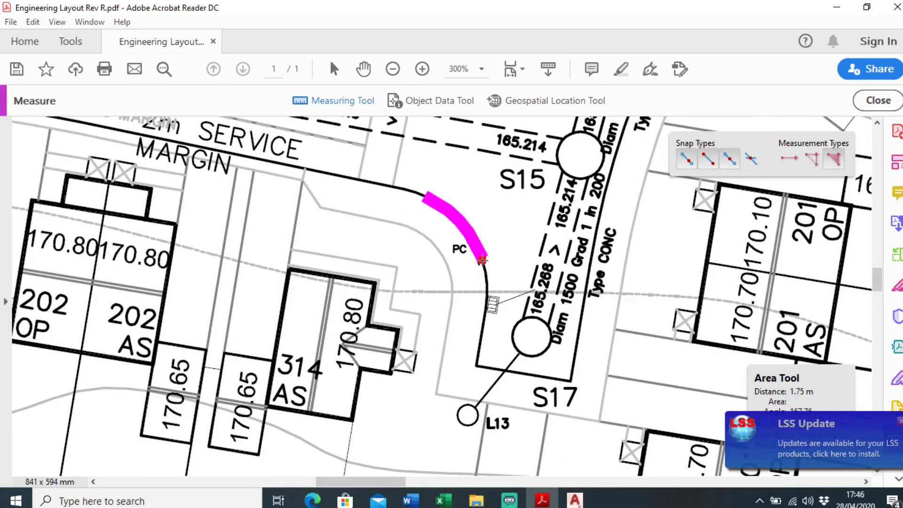
{"action": "left_click", "coordinate": [483, 257]}
{"action": "left_click", "coordinate": [487, 280]}
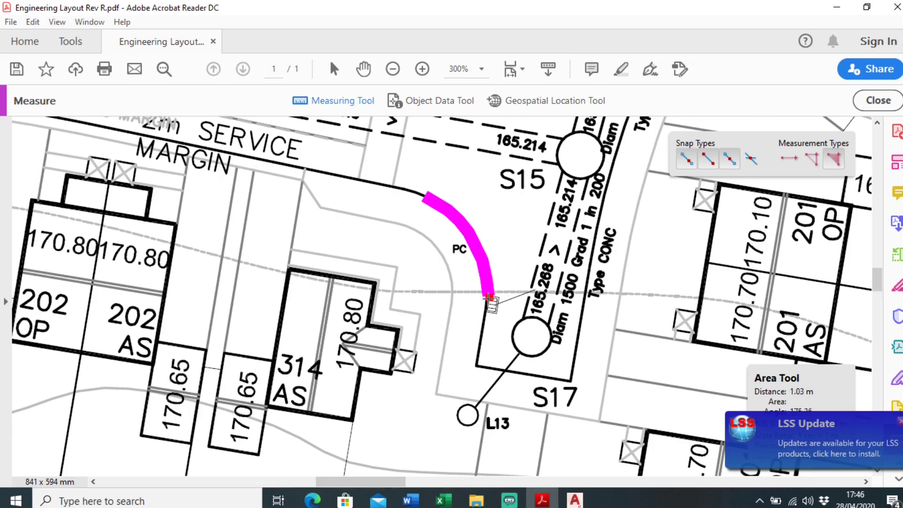
{"action": "left_click", "coordinate": [488, 301]}
{"action": "left_click", "coordinate": [483, 329]}
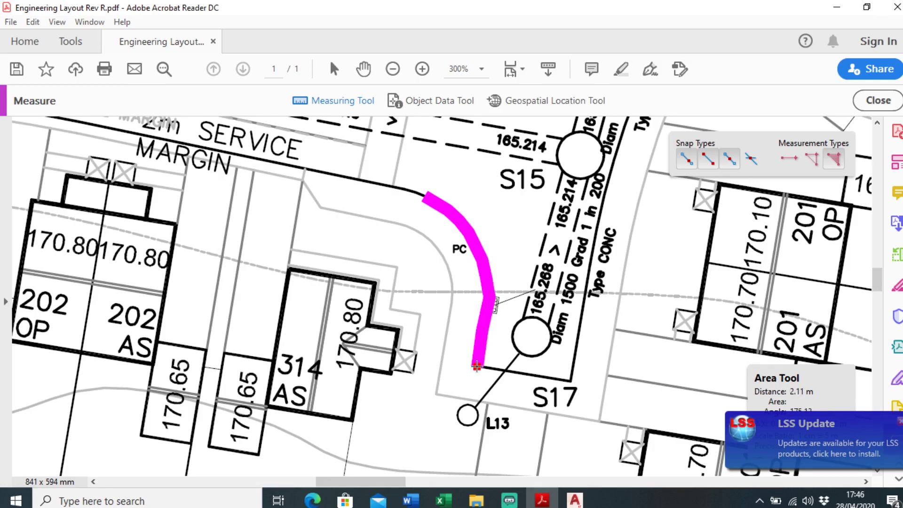
{"action": "left_click", "coordinate": [477, 366]}
{"action": "left_click", "coordinate": [536, 376]}
{"action": "left_click", "coordinate": [515, 240]}
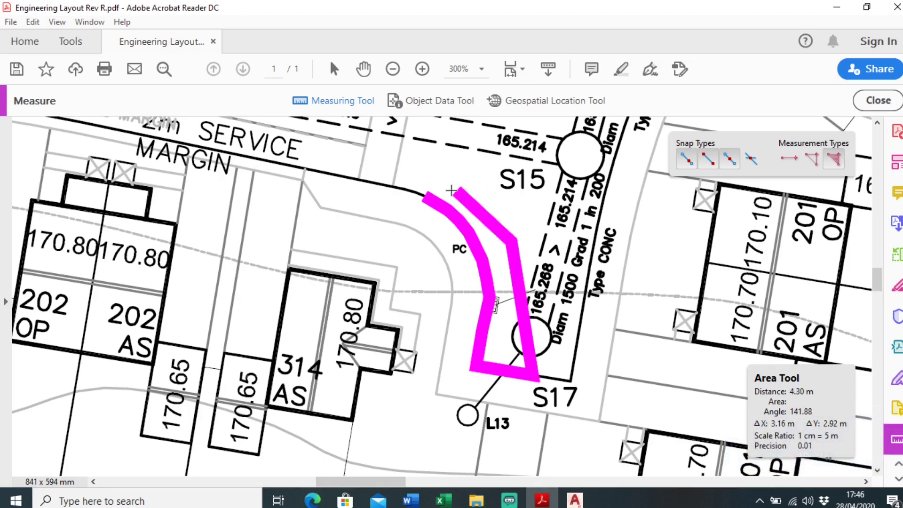
{"action": "left_click", "coordinate": [425, 196]}
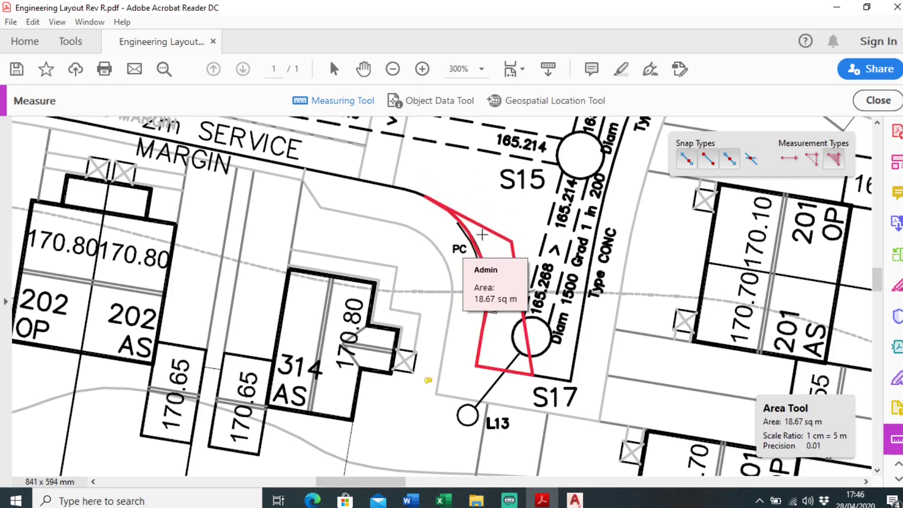
- Select the area markup beside S17, leave the Area Tool and delete that markup from the plan
{"action": "scroll", "coordinate": [482, 238], "scroll_direction": "up", "scroll_amount": 1, "text": "ctrl"}
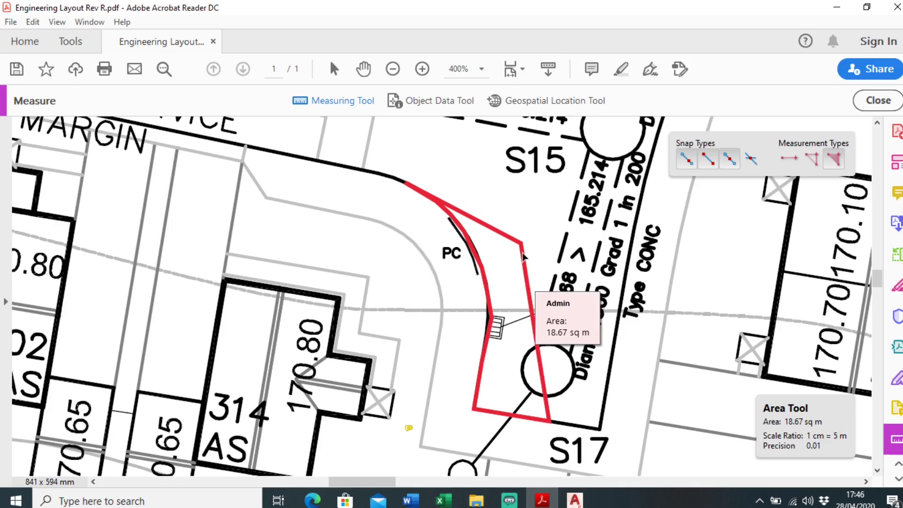
{"action": "left_click", "coordinate": [527, 255]}
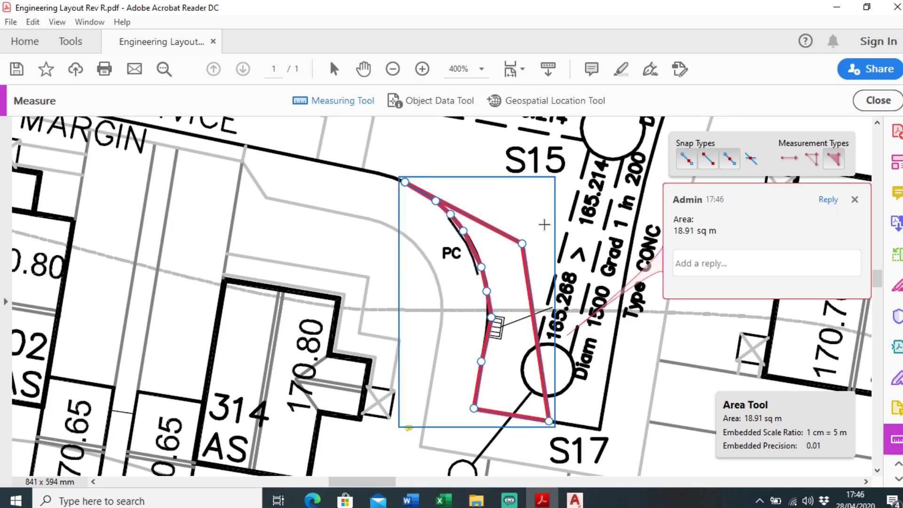
{"action": "left_click", "coordinate": [544, 225]}
{"action": "scroll", "coordinate": [531, 231], "scroll_direction": "down", "scroll_amount": 1, "text": "ctrl"}
{"action": "key", "text": "Escape"}
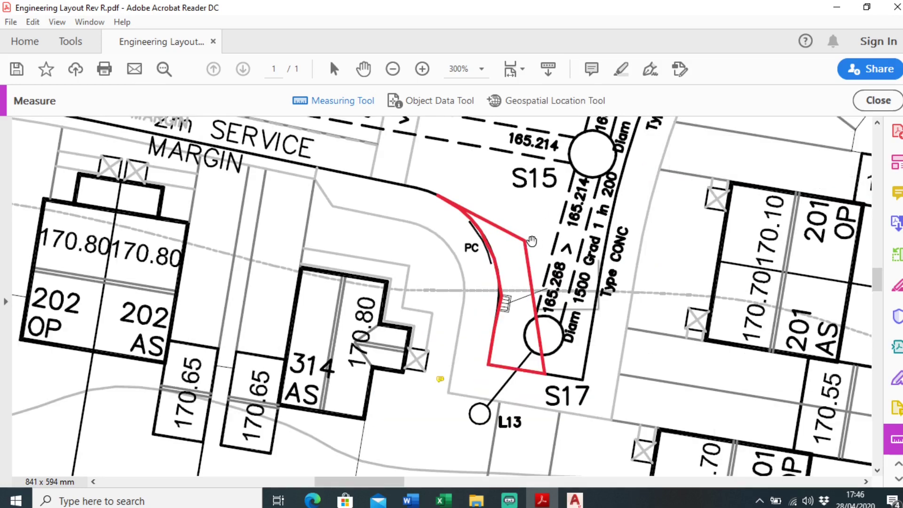
{"action": "left_click", "coordinate": [526, 241]}
{"action": "key", "text": "Delete"}
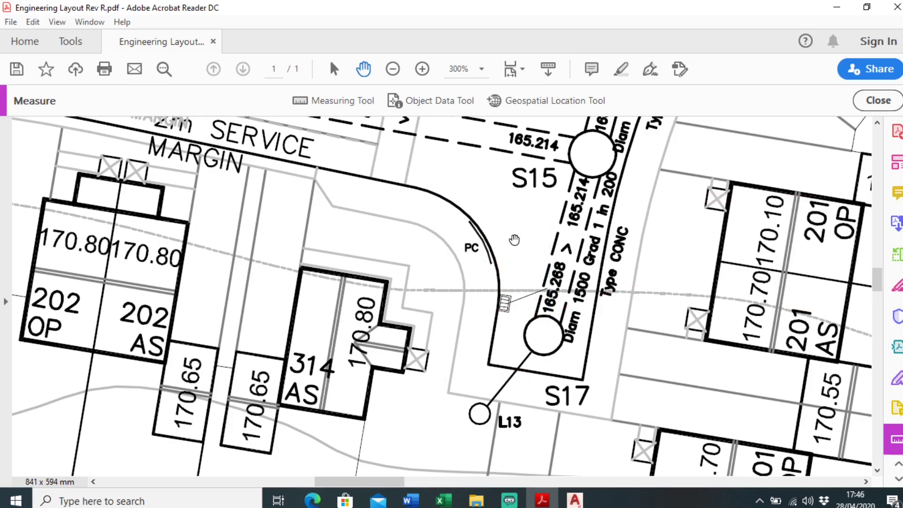
{"action": "left_click_drag", "start_coordinate": [515, 180], "coordinate": [438, 207]}
{"action": "scroll", "coordinate": [444, 255], "scroll_direction": "down", "scroll_amount": 3, "text": "ctrl"}
{"action": "left_click_drag", "start_coordinate": [441, 266], "coordinate": [417, 305]}
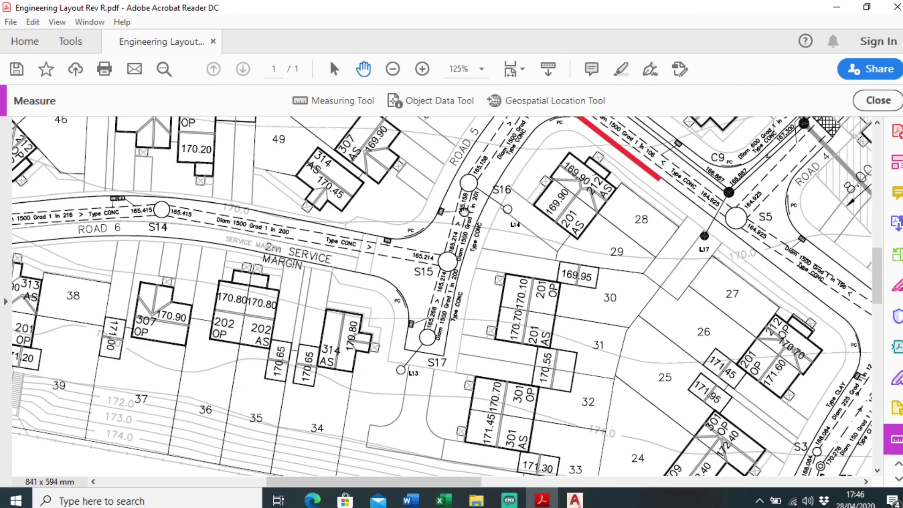
{"action": "left_click_drag", "start_coordinate": [398, 224], "coordinate": [399, 268]}
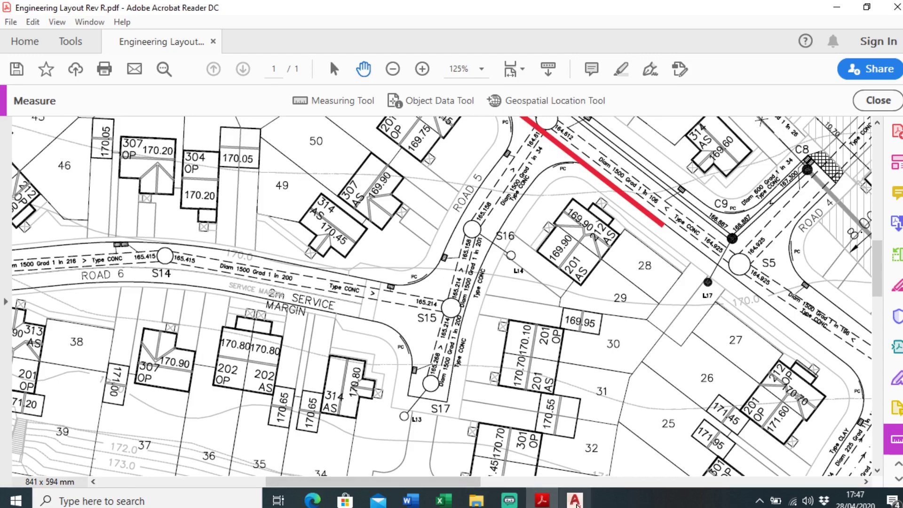
- Switch to AutoCAD LT, start a new drawing and open the PDF file Engineering Layout Rev R for import
{"action": "left_click", "coordinate": [575, 500]}
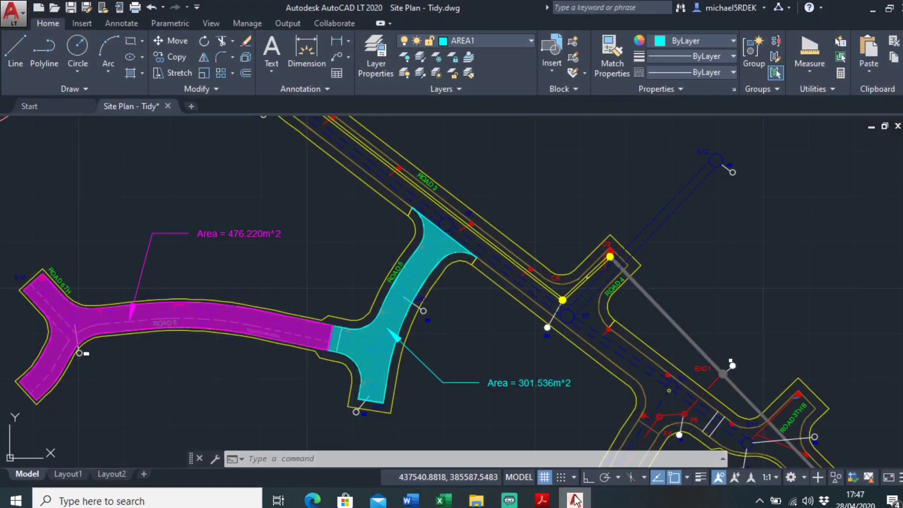
{"action": "left_click", "coordinate": [191, 107]}
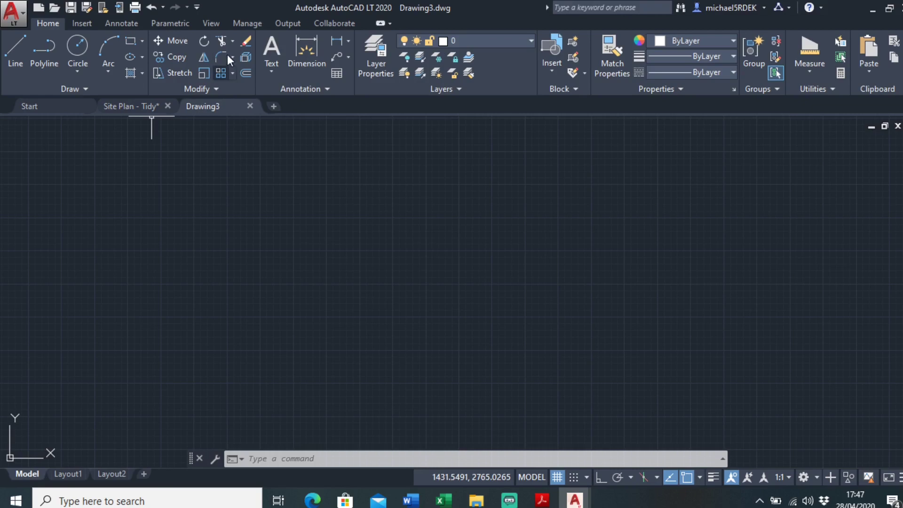
{"action": "left_click", "coordinate": [84, 25]}
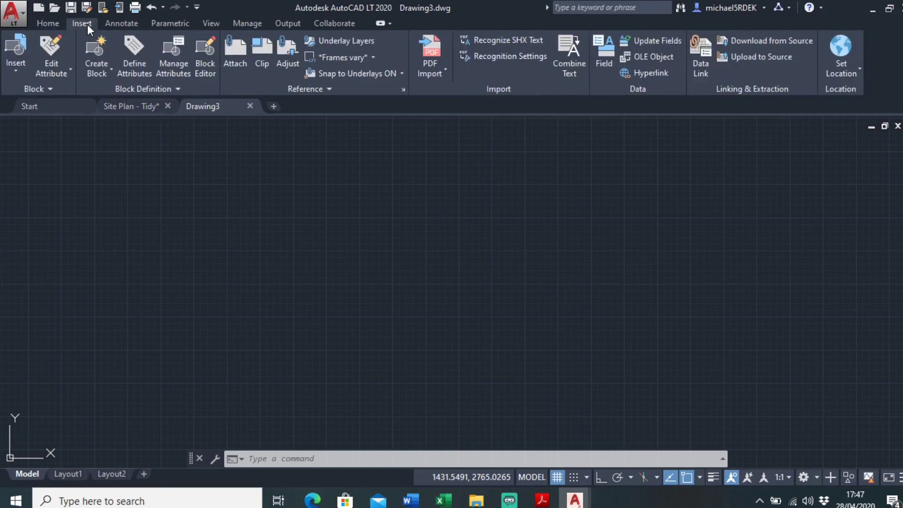
{"action": "left_click", "coordinate": [444, 64]}
{"action": "left_click", "coordinate": [450, 96]}
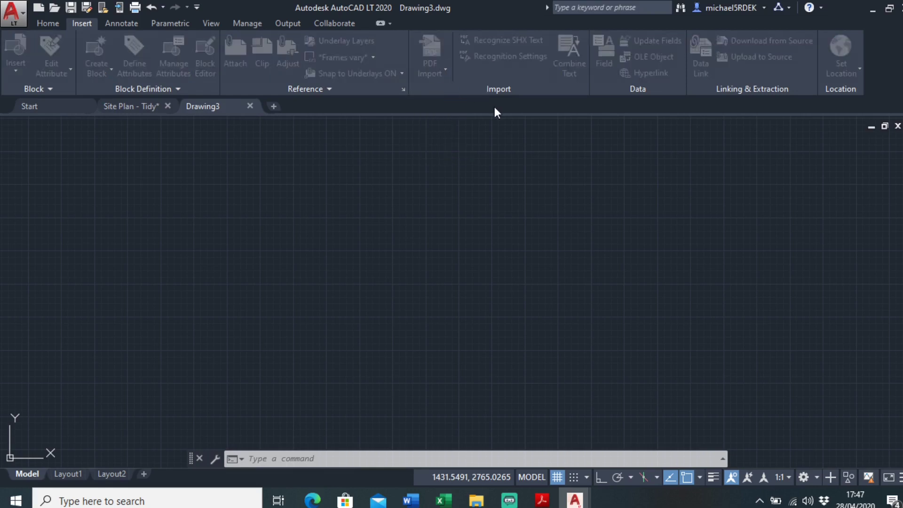
{"action": "left_click", "coordinate": [426, 141]}
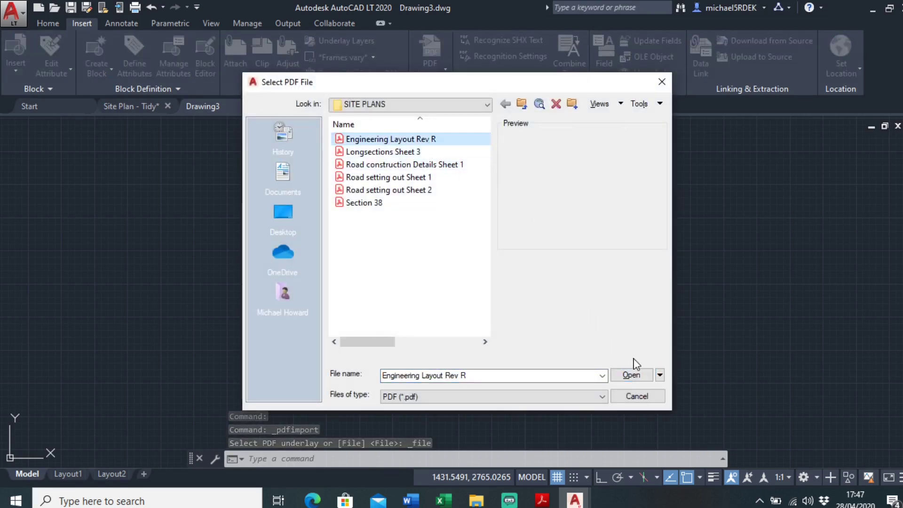
{"action": "left_click", "coordinate": [633, 375]}
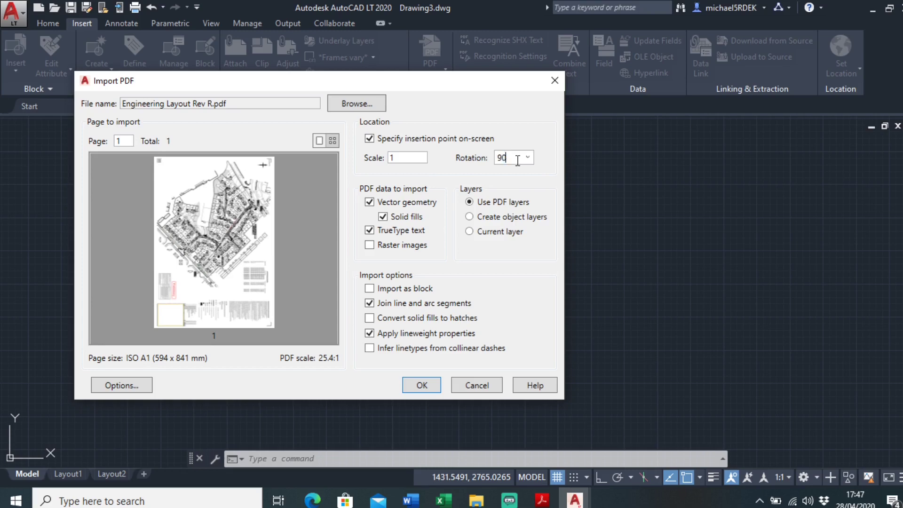
- Import the PDF page at scale 1 with a rotation of 90 and its insertion point at 0,0
{"action": "left_click", "coordinate": [421, 385]}
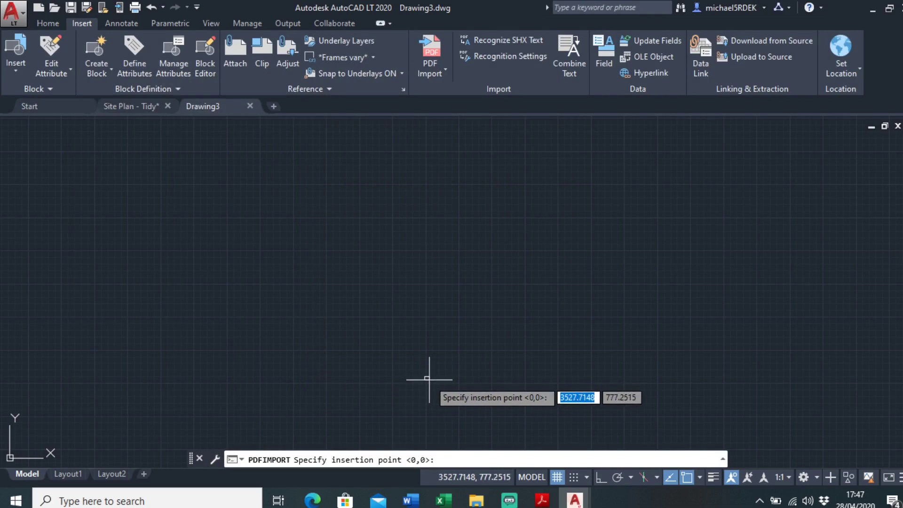
{"action": "type", "text": "0"}
{"action": "key", "text": "Tab"}
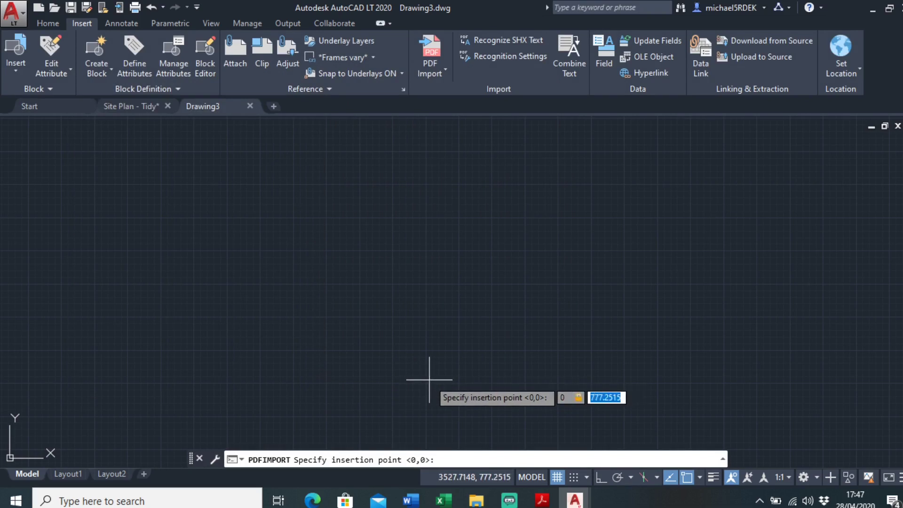
{"action": "type", "text": "0"}
{"action": "key", "text": "Return"}
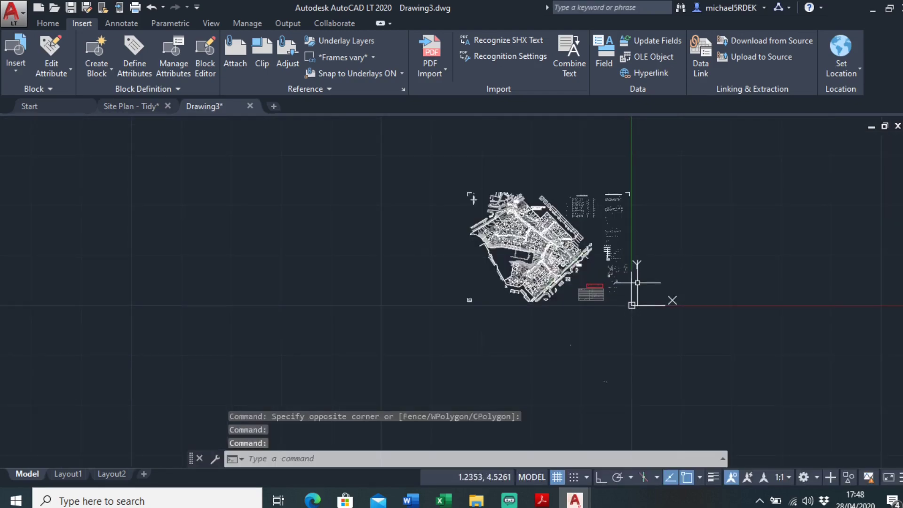
- Measure the width of the closed road end beside manhole S17 with the DIST command, from corner to corner
{"action": "scroll", "coordinate": [523, 229], "scroll_direction": "up", "scroll_amount": 7}
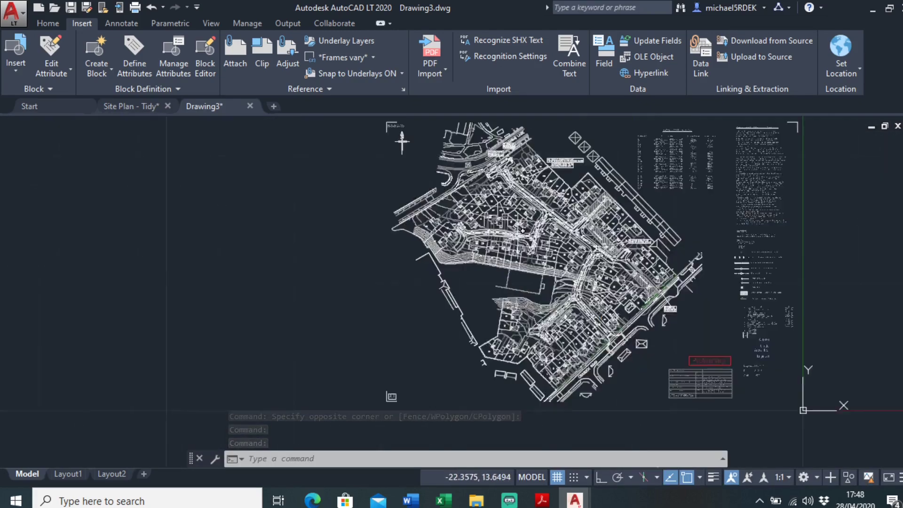
{"action": "scroll", "coordinate": [523, 229], "scroll_direction": "up", "scroll_amount": 8}
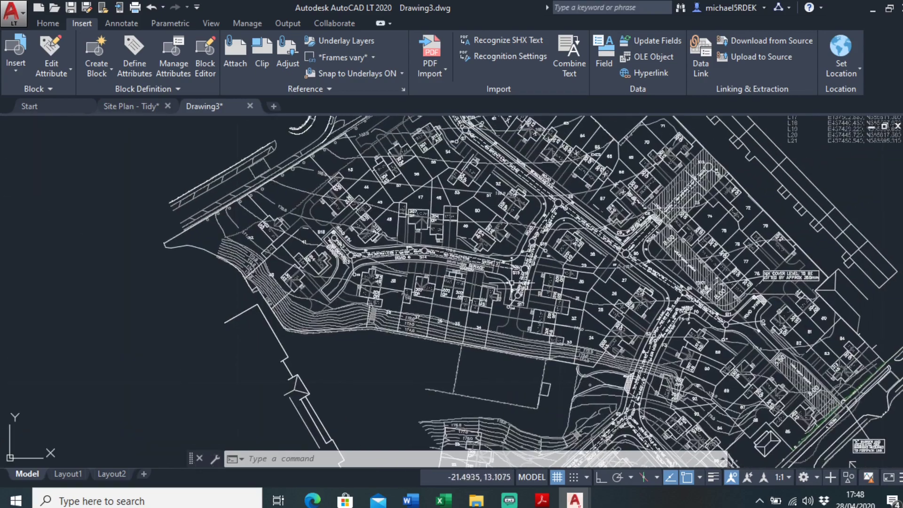
{"action": "scroll", "coordinate": [522, 318], "scroll_direction": "down", "scroll_amount": 5}
{"action": "scroll", "coordinate": [518, 321], "scroll_direction": "up", "scroll_amount": 5}
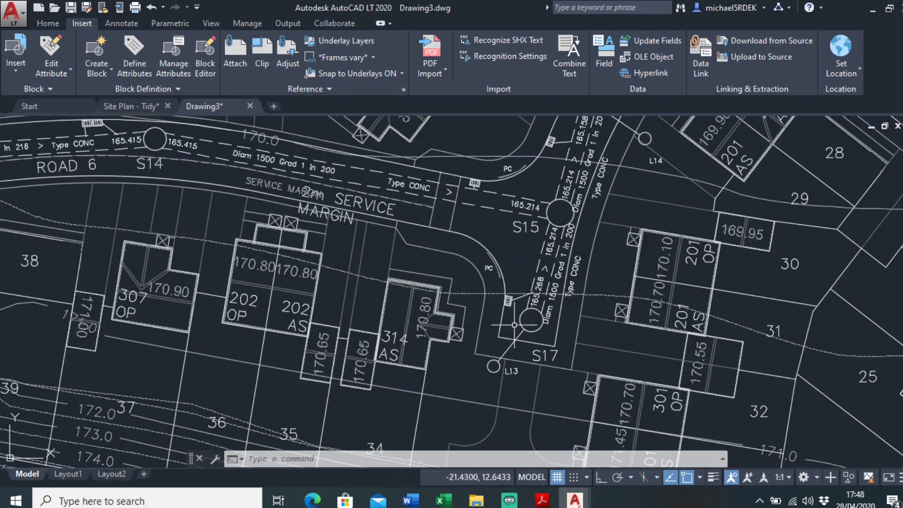
{"action": "scroll", "coordinate": [509, 327], "scroll_direction": "up", "scroll_amount": 4}
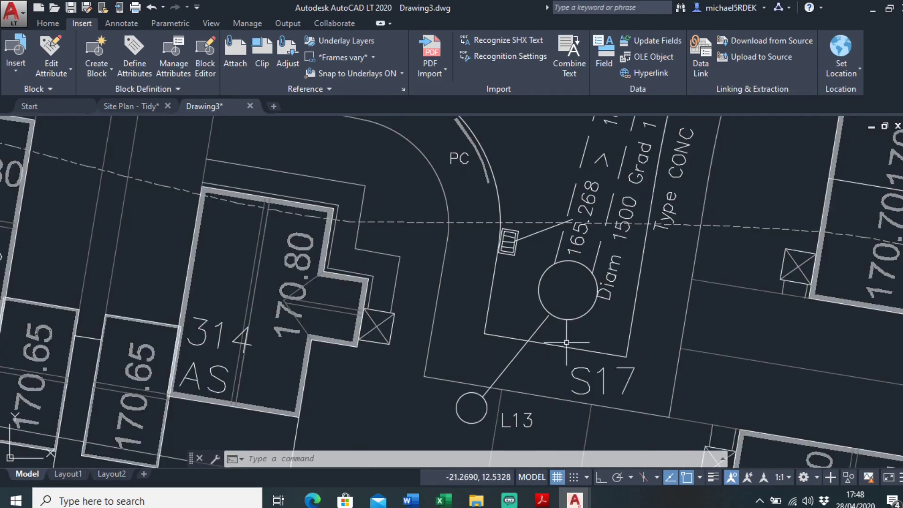
{"action": "type", "text": "dist"}
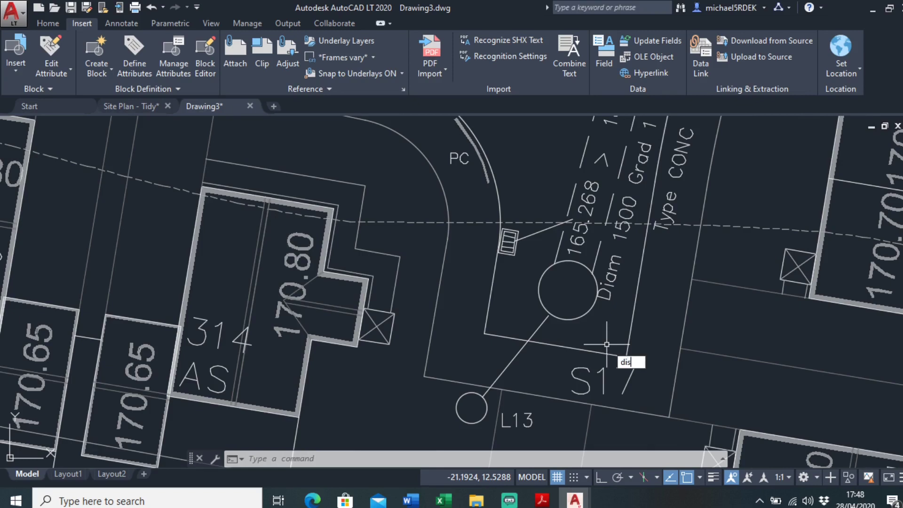
{"action": "key", "text": "Return"}
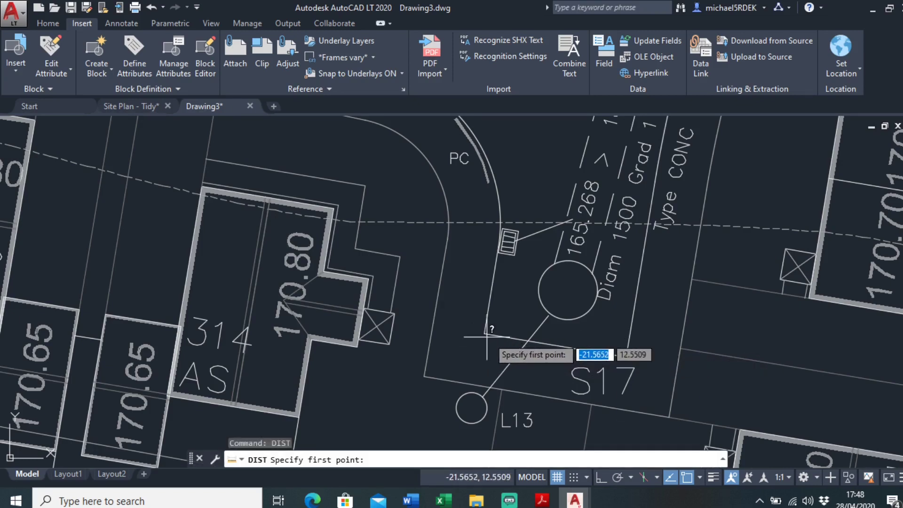
{"action": "left_click", "coordinate": [491, 333]}
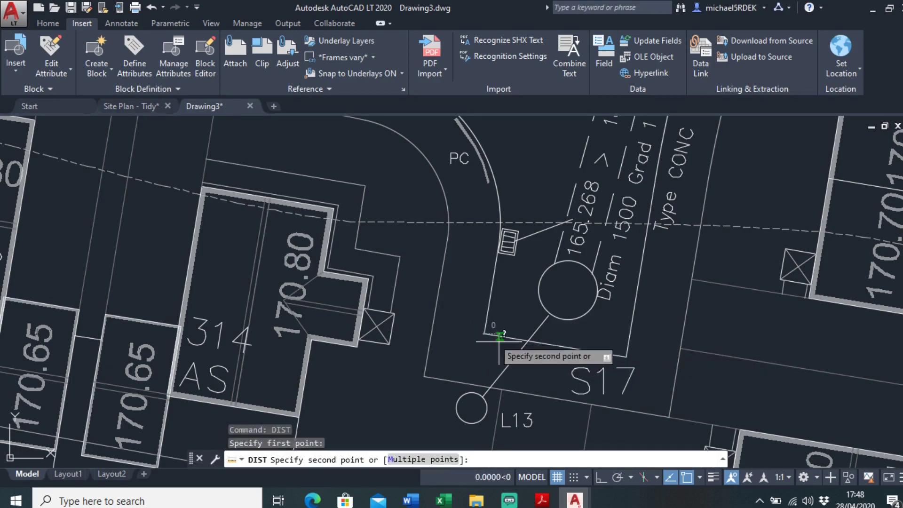
{"action": "left_click", "coordinate": [626, 357]}
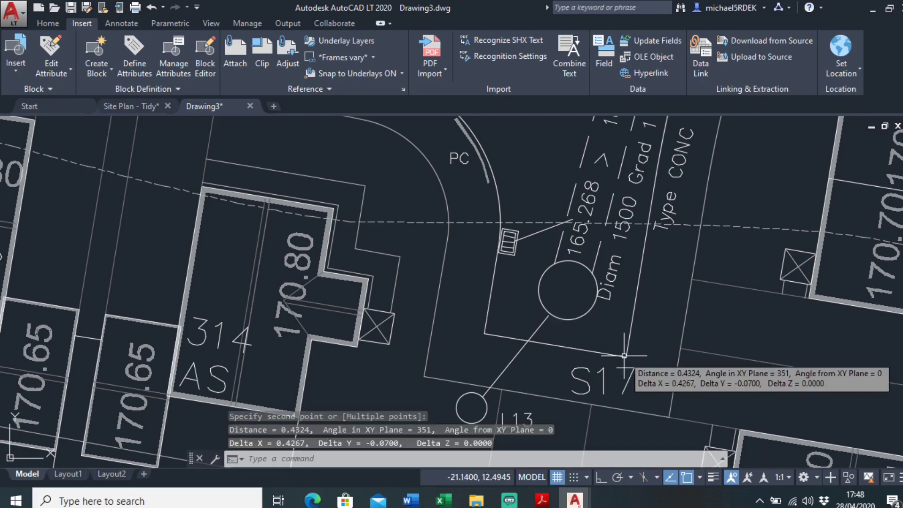
{"action": "scroll", "coordinate": [602, 342], "scroll_direction": "down", "scroll_amount": 12}
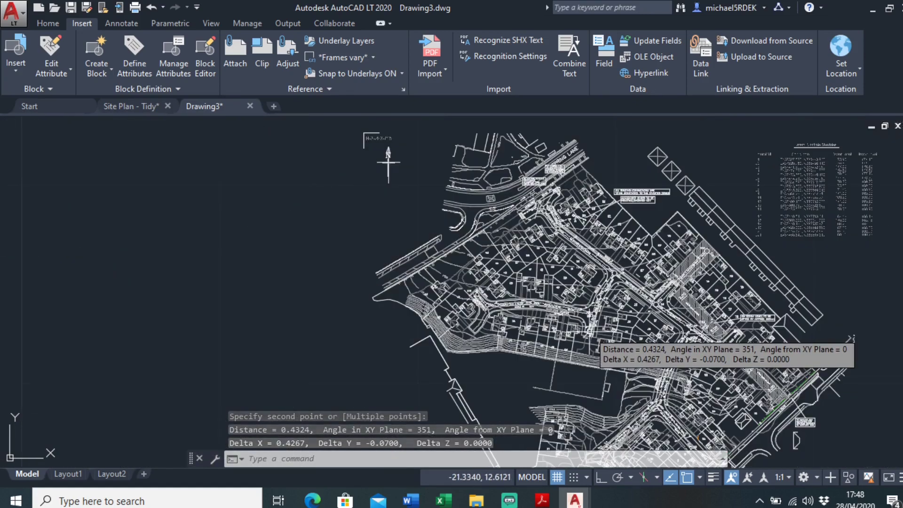
{"action": "scroll", "coordinate": [590, 332], "scroll_direction": "down", "scroll_amount": 2}
{"action": "mouse_move", "coordinate": [590, 332]}
{"action": "middle_mouse_down"}
{"action": "mouse_move", "coordinate": [412, 210]}
{"action": "mouse_move", "coordinate": [439, 266]}
{"action": "mouse_move", "coordinate": [475, 298]}
{"action": "middle_mouse_up"}
{"action": "scroll", "coordinate": [578, 318], "scroll_direction": "down", "scroll_amount": 1}
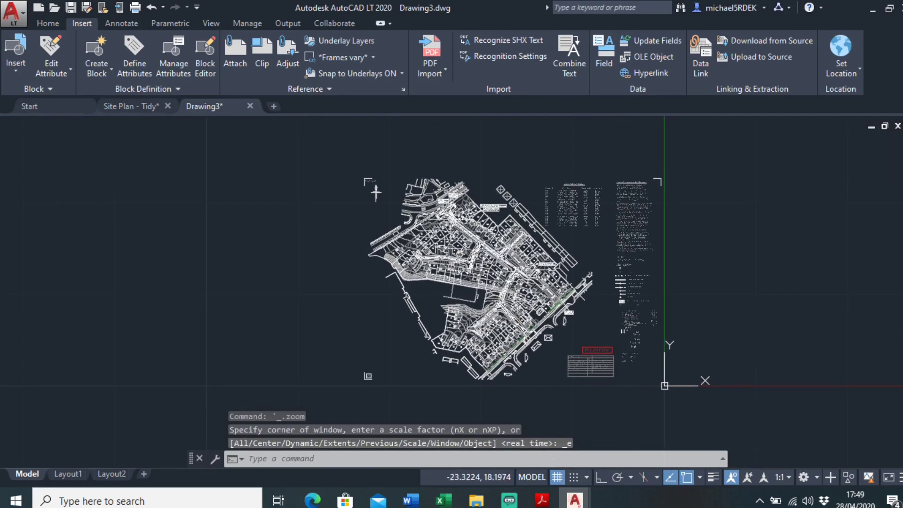
{"action": "key", "text": "ctrl+a"}
{"action": "key", "text": "Escape"}
{"action": "left_click_drag", "start_coordinate": [441, 146], "coordinate": [368, 148]}
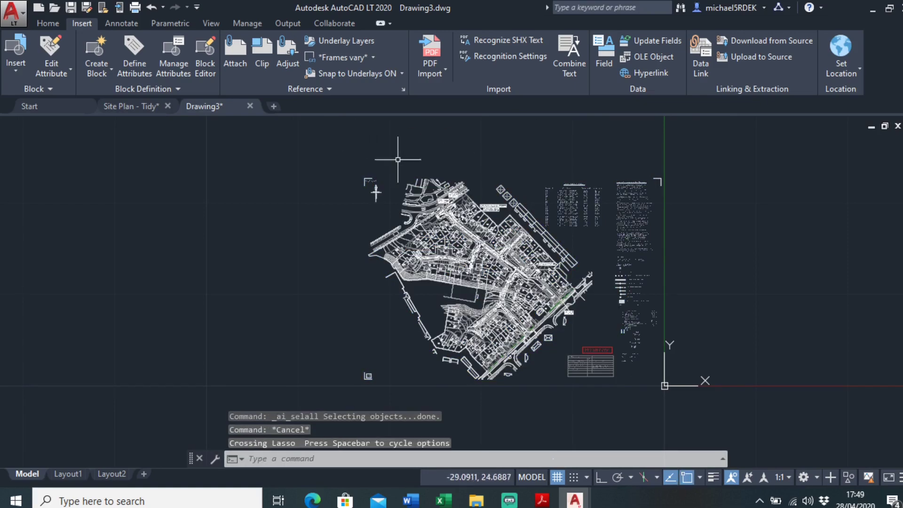
- Select the entire imported layout and start scaling it from base point 0,0 with the Reference option
{"action": "key", "text": "ctrl+a"}
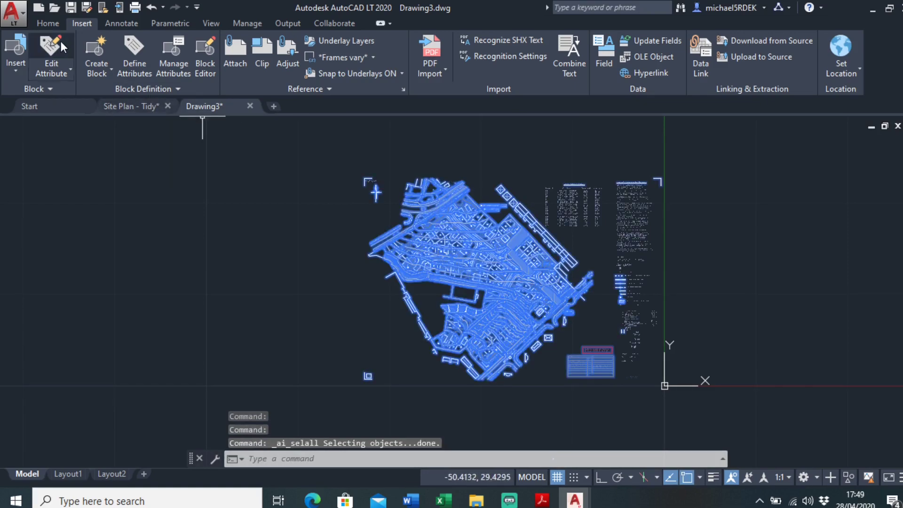
{"action": "left_click", "coordinate": [48, 23]}
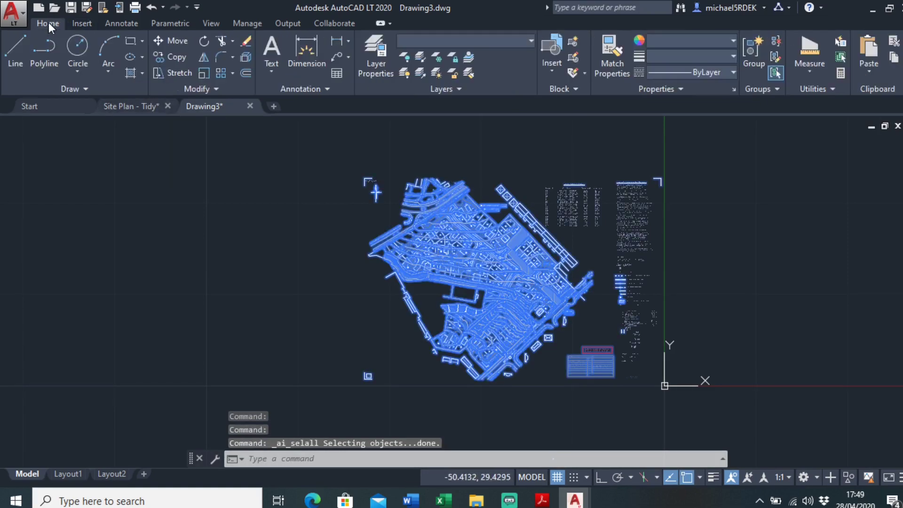
{"action": "left_click", "coordinate": [202, 75]}
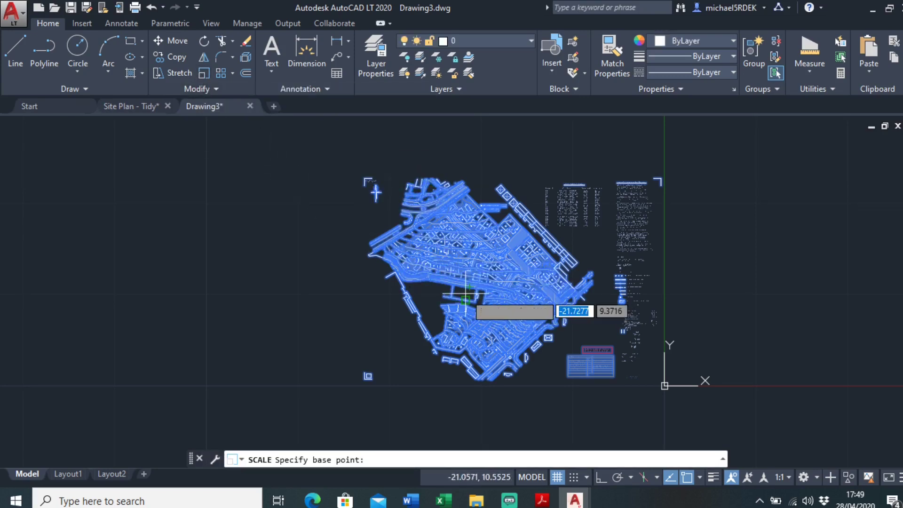
{"action": "type", "text": "0,0"}
{"action": "key", "text": "Return"}
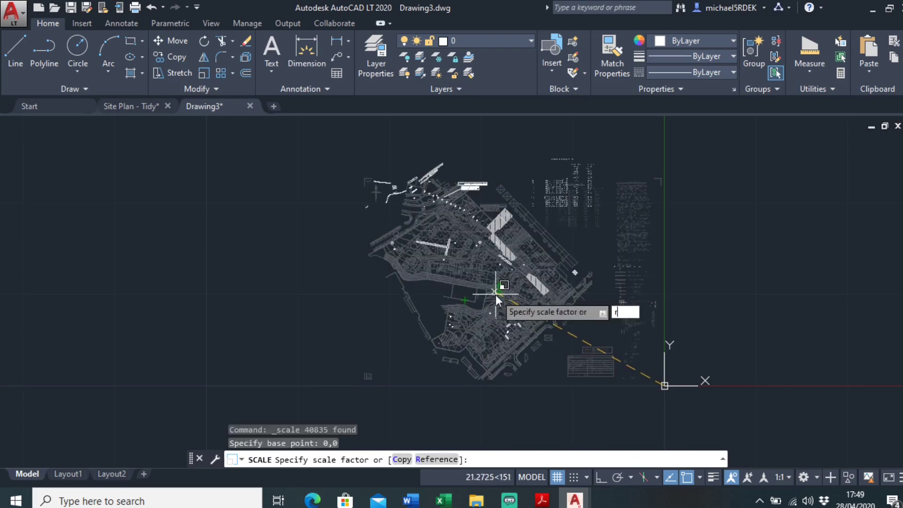
{"action": "type", "text": "r"}
{"action": "key", "text": "Return"}
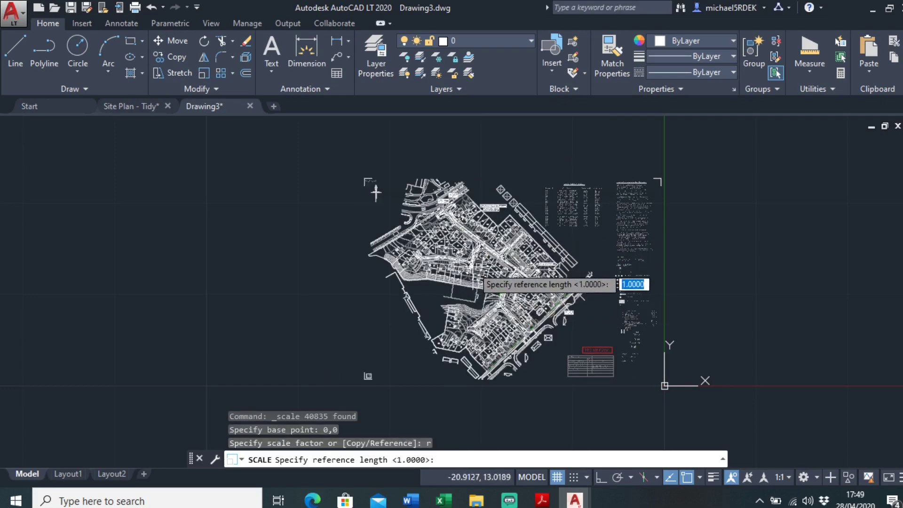
- Take the two corners of the road end at S17 as the reference length and set the new length to 5.5
{"action": "scroll", "coordinate": [500, 292], "scroll_direction": "up", "scroll_amount": 10}
{"action": "scroll", "coordinate": [453, 284], "scroll_direction": "up", "scroll_amount": 5}
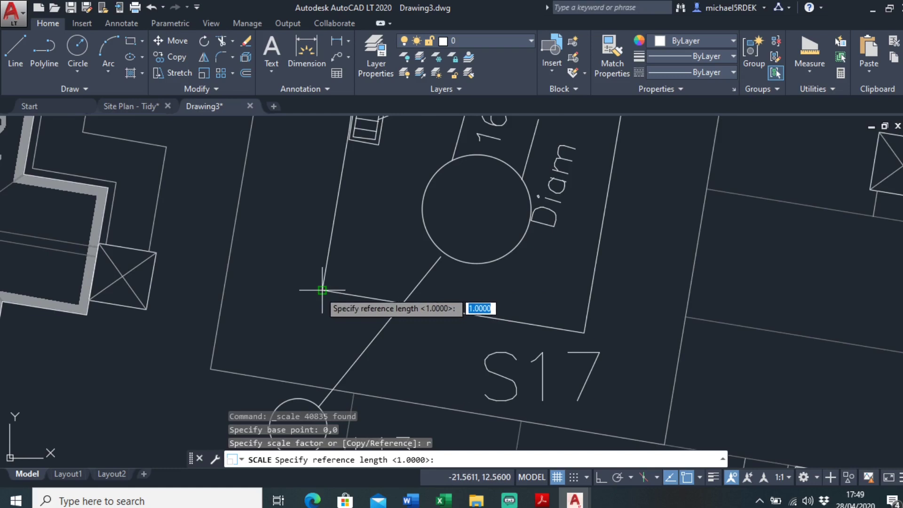
{"action": "left_click", "coordinate": [323, 291]}
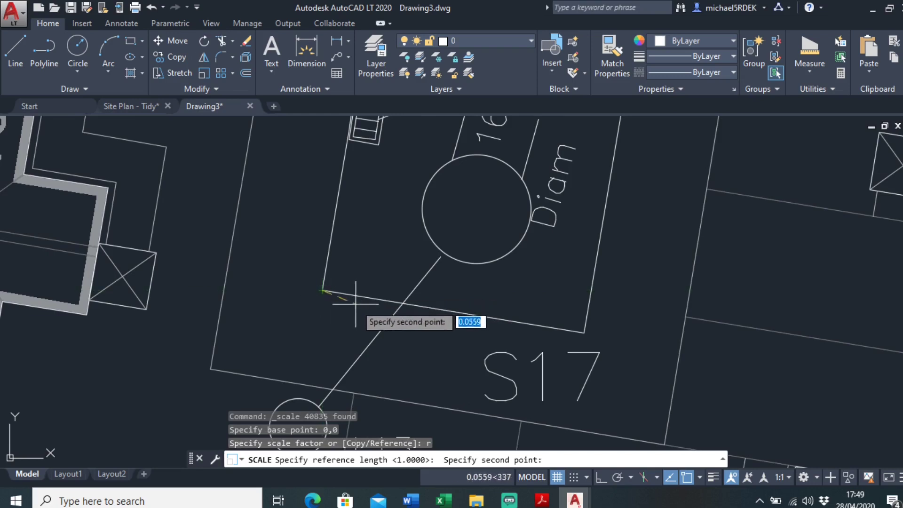
{"action": "left_click", "coordinate": [584, 334]}
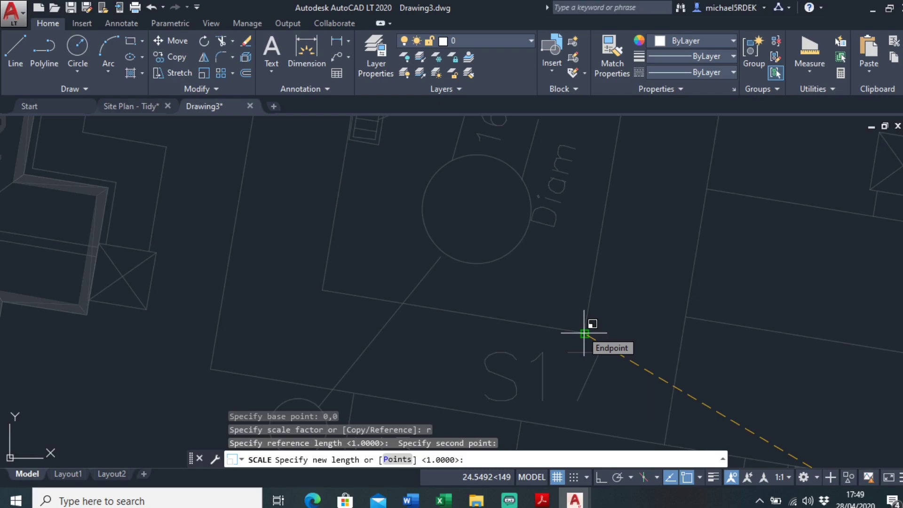
{"action": "type", "text": "5.5"}
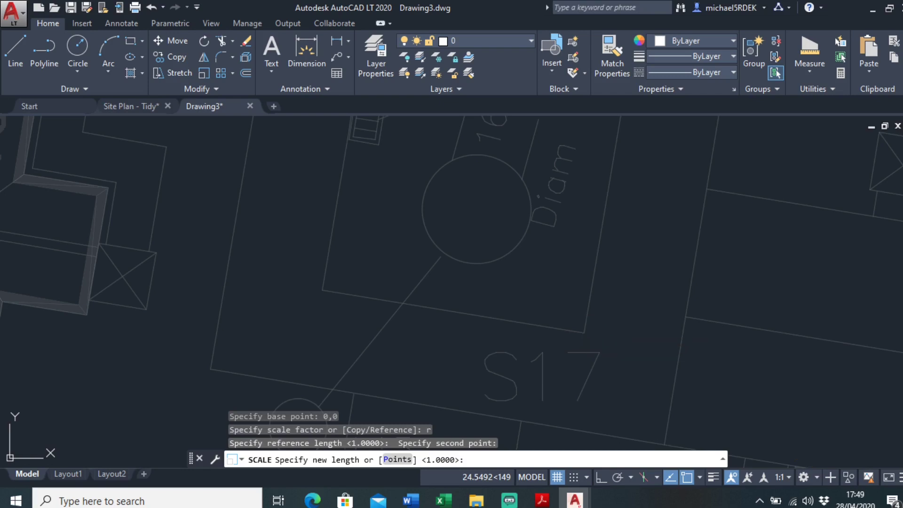
{"action": "type", "text": "5.5"}
{"action": "key", "text": "Return"}
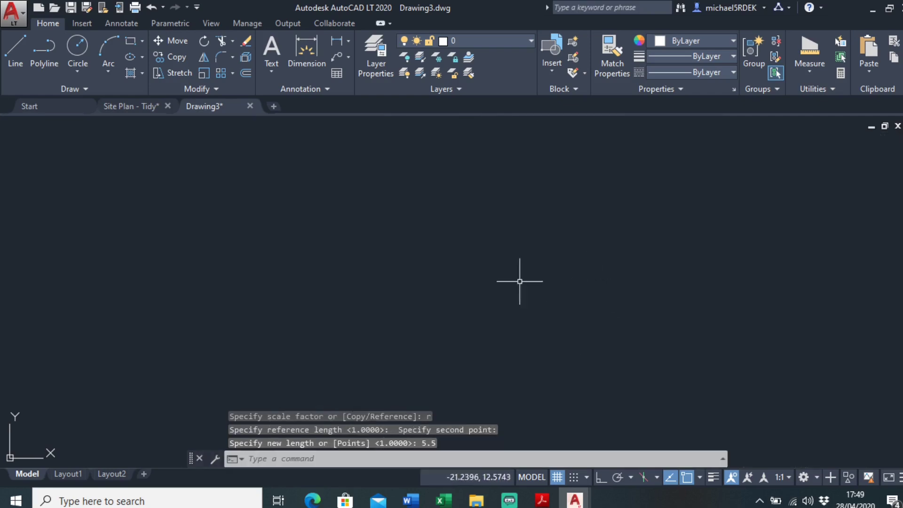
- Check the rescaled layout by measuring the road end's width at S17 again with the DIST command
{"action": "middle_click", "coordinate": [359, 267]}
{"action": "middle_click", "coordinate": [360, 266]}
{"action": "scroll", "coordinate": [446, 331], "scroll_direction": "up", "scroll_amount": 15}
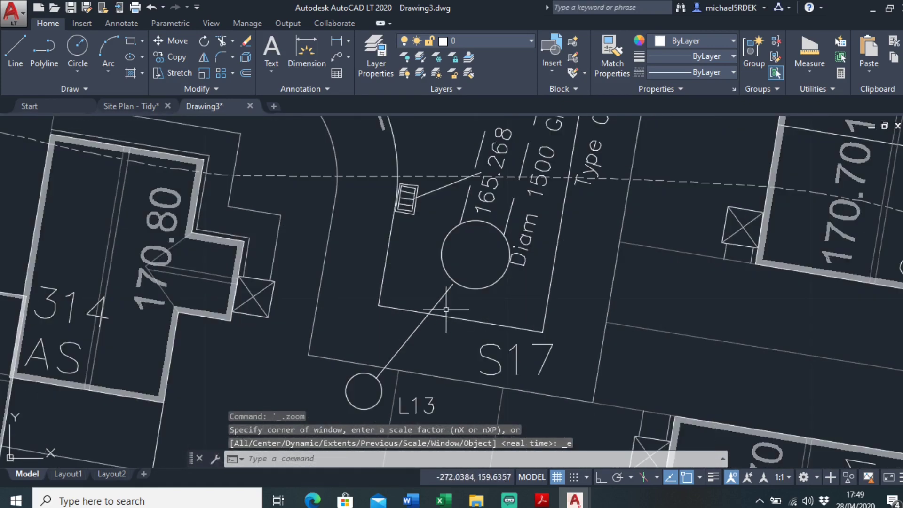
{"action": "key", "text": "Return"}
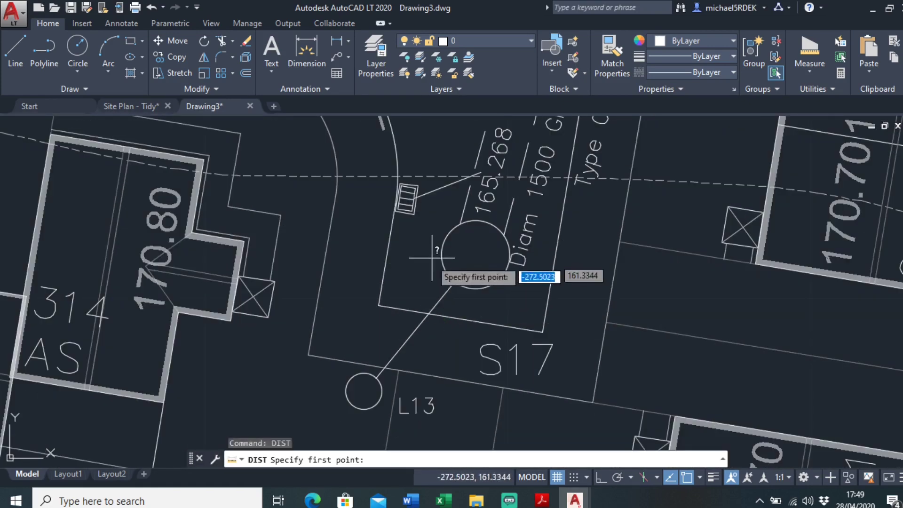
{"action": "left_click", "coordinate": [379, 306]}
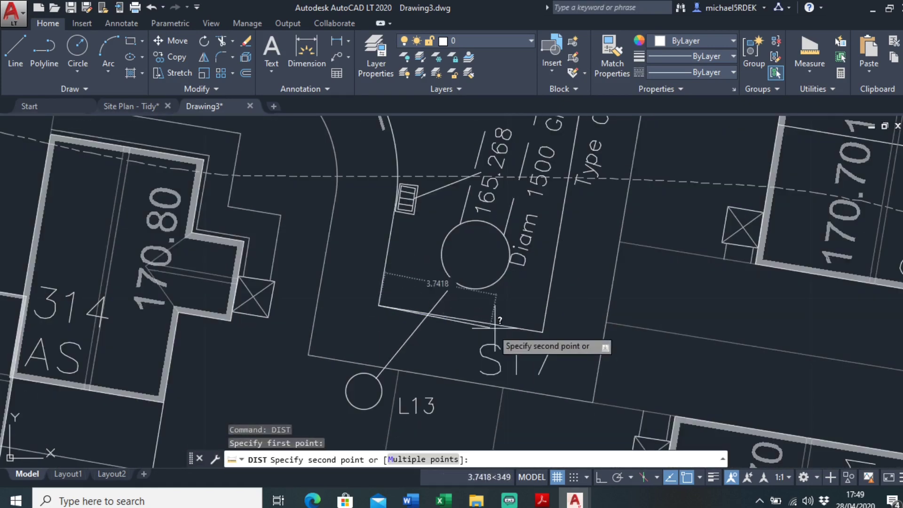
{"action": "left_click", "coordinate": [543, 332]}
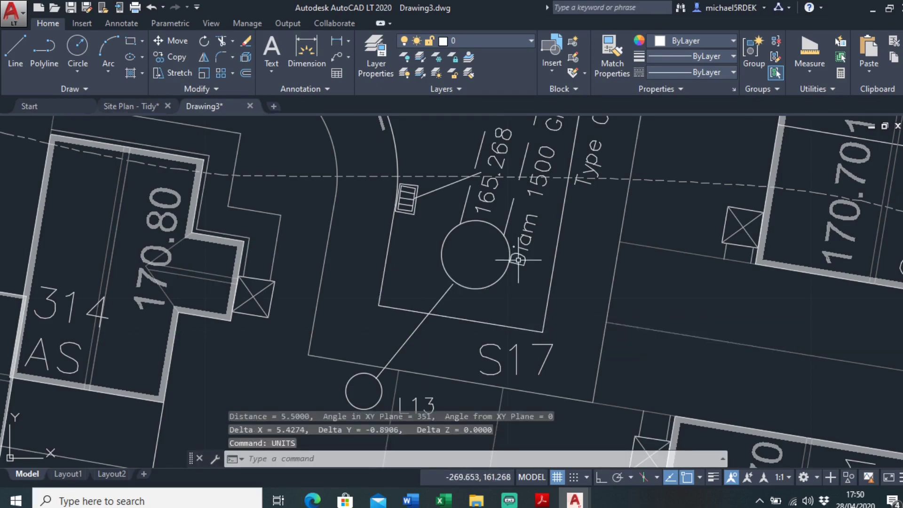
{"action": "scroll", "coordinate": [519, 256], "scroll_direction": "down", "scroll_amount": 6}
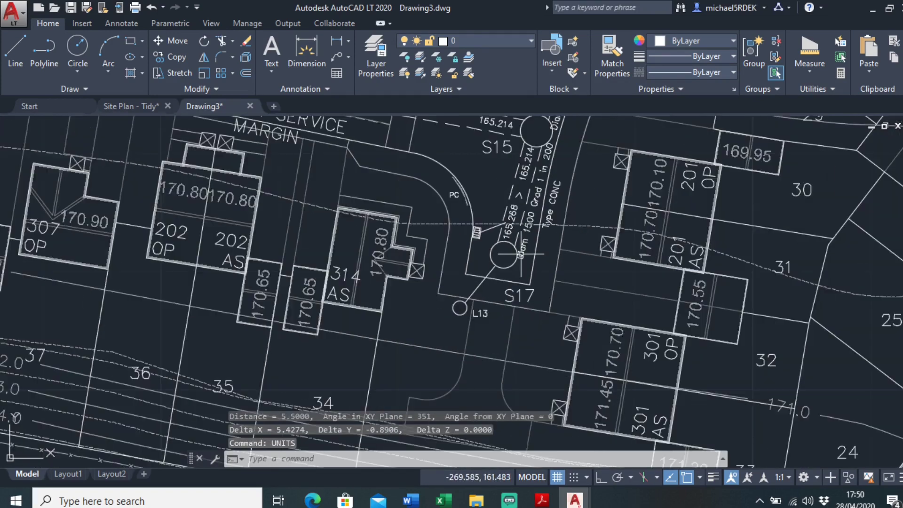
{"action": "middle_click_drag", "start_coordinate": [511, 265], "coordinate": [481, 321]}
{"action": "scroll", "coordinate": [417, 215], "scroll_direction": "up", "scroll_amount": 6}
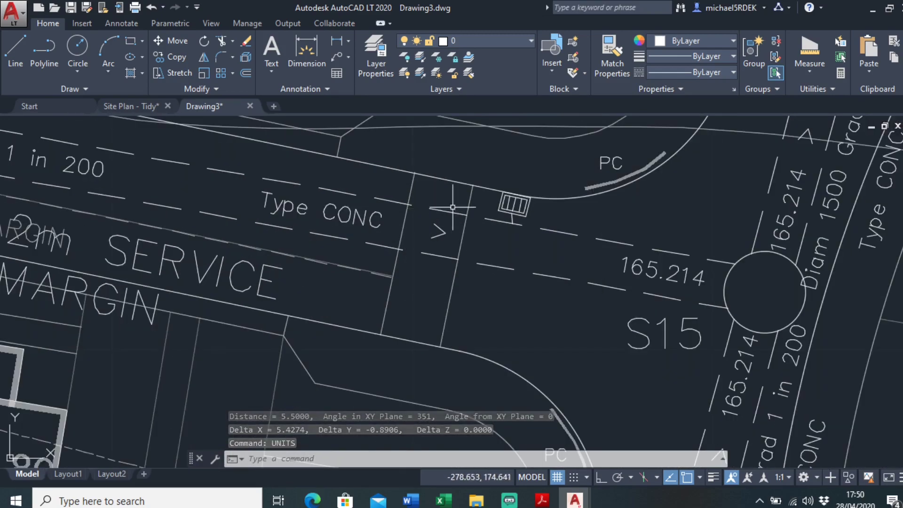
{"action": "right_click", "coordinate": [447, 199]}
{"action": "left_click", "coordinate": [433, 190]}
{"action": "scroll", "coordinate": [449, 192], "scroll_direction": "down", "scroll_amount": 10}
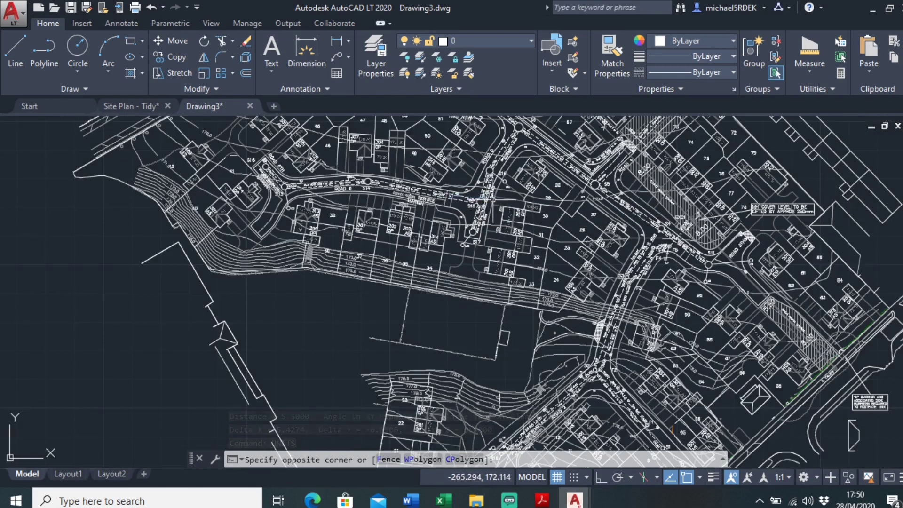
{"action": "key", "text": "Escape"}
- Measure the width of the closed end of Road 3THB beside the cross-hatched strip with the DIST command, from corner to corner
{"action": "middle_click_drag", "start_coordinate": [726, 260], "coordinate": [574, 284]}
{"action": "scroll", "coordinate": [588, 268], "scroll_direction": "up", "scroll_amount": 6}
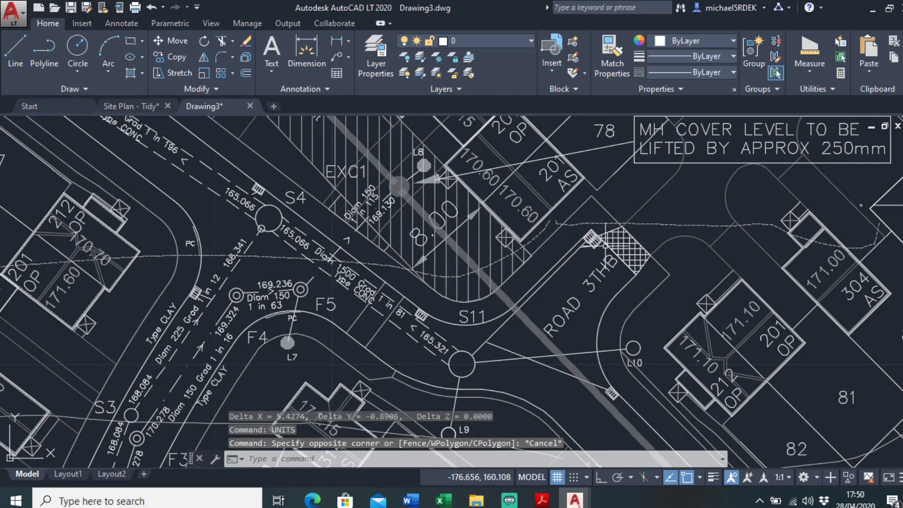
{"action": "scroll", "coordinate": [602, 221], "scroll_direction": "down", "scroll_amount": 2}
{"action": "scroll", "coordinate": [593, 224], "scroll_direction": "up", "scroll_amount": 3}
{"action": "right_click", "coordinate": [591, 225]}
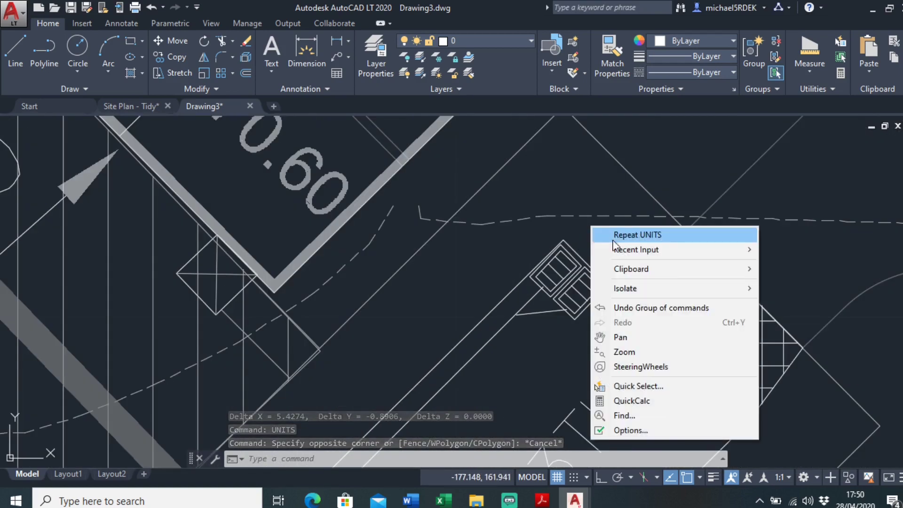
{"action": "mouse_move", "coordinate": [645, 249]}
{"action": "left_click", "coordinate": [783, 262]}
{"action": "scroll", "coordinate": [580, 242], "scroll_direction": "up", "scroll_amount": 4}
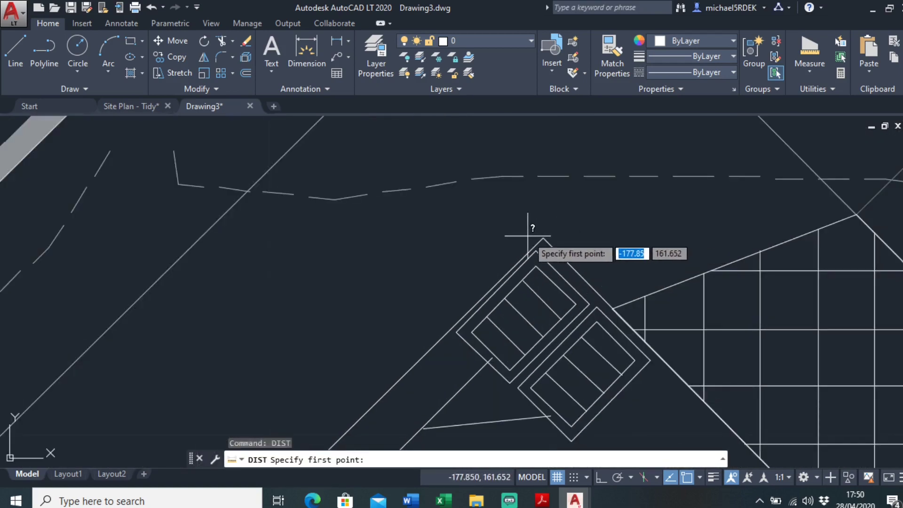
{"action": "left_click", "coordinate": [542, 239]}
{"action": "scroll", "coordinate": [617, 276], "scroll_direction": "down", "scroll_amount": 4}
{"action": "middle_click_drag", "start_coordinate": [610, 273], "coordinate": [475, 179]}
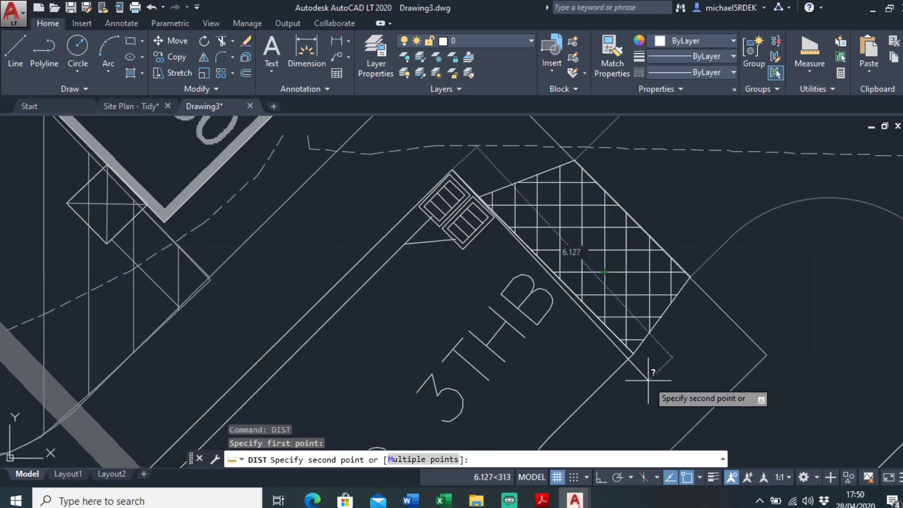
{"action": "scroll", "coordinate": [631, 338], "scroll_direction": "up", "scroll_amount": 4}
{"action": "left_click", "coordinate": [613, 332]}
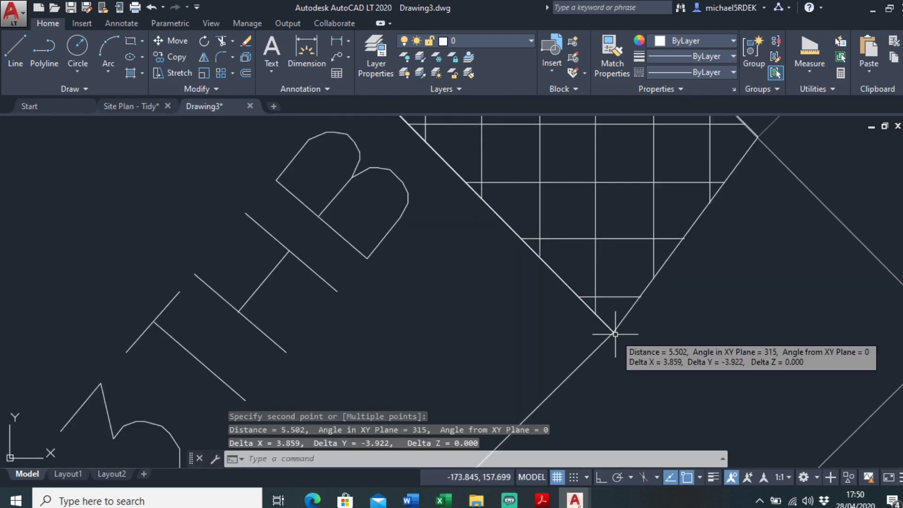
- Measure the width of the road end marked 5.50 between plots 82 and 89 with DIST, from corner to corner
{"action": "scroll", "coordinate": [574, 273], "scroll_direction": "down", "scroll_amount": 5}
{"action": "scroll", "coordinate": [574, 272], "scroll_direction": "down", "scroll_amount": 5}
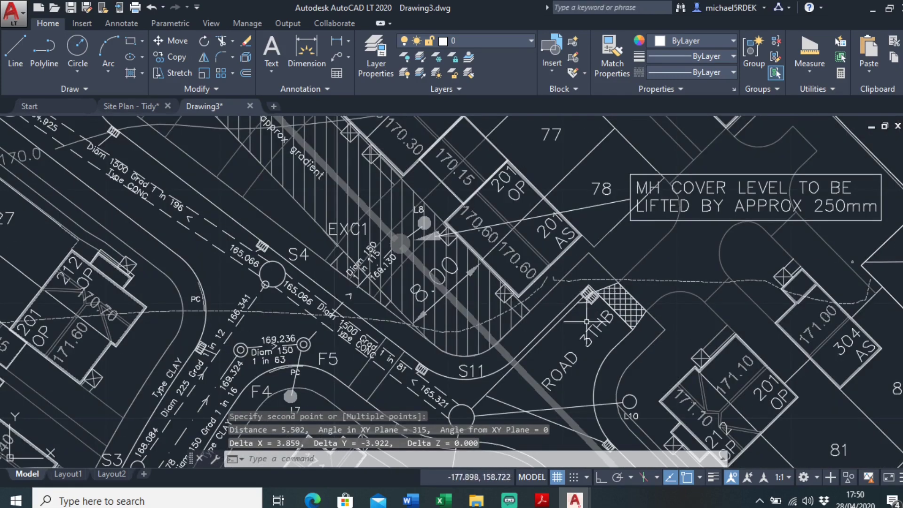
{"action": "scroll", "coordinate": [590, 325], "scroll_direction": "up", "scroll_amount": 4}
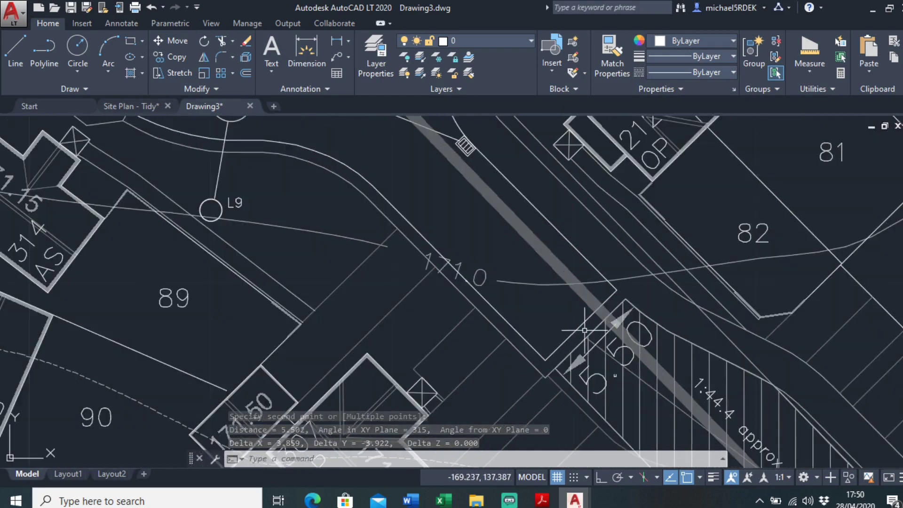
{"action": "scroll", "coordinate": [544, 335], "scroll_direction": "up", "scroll_amount": 5}
{"action": "scroll", "coordinate": [548, 331], "scroll_direction": "down", "scroll_amount": 2}
{"action": "scroll", "coordinate": [736, 417], "scroll_direction": "down", "scroll_amount": 2}
{"action": "middle_click_drag", "start_coordinate": [736, 417], "coordinate": [651, 359]}
{"action": "right_click", "coordinate": [536, 294]}
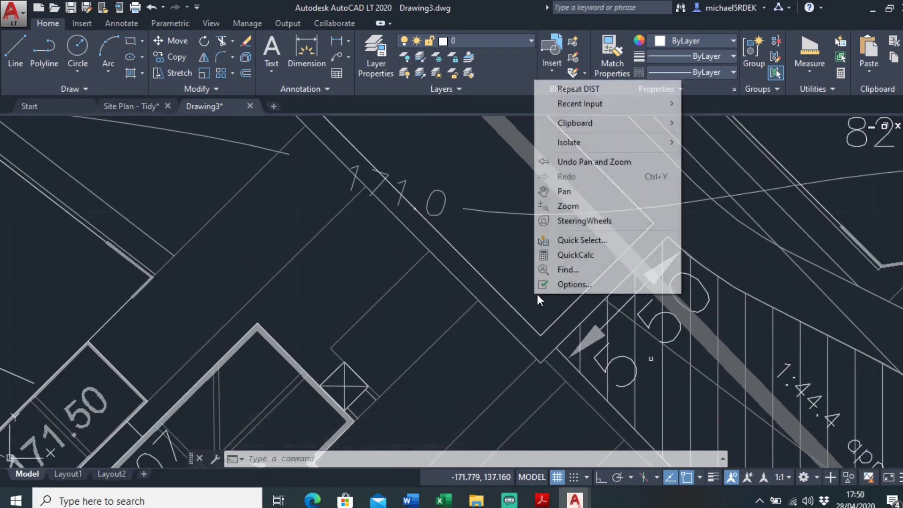
{"action": "left_click", "coordinate": [602, 89]}
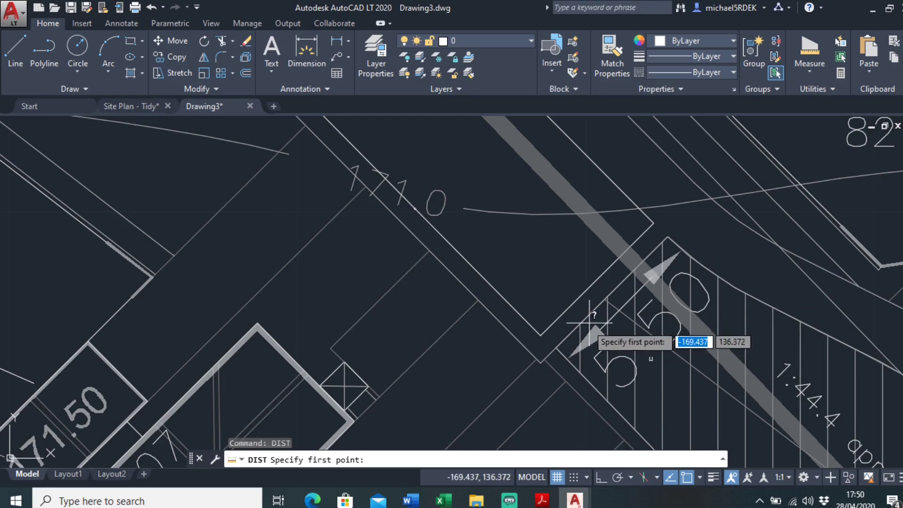
{"action": "scroll", "coordinate": [546, 331], "scroll_direction": "up", "scroll_amount": 2}
{"action": "left_click", "coordinate": [537, 344]}
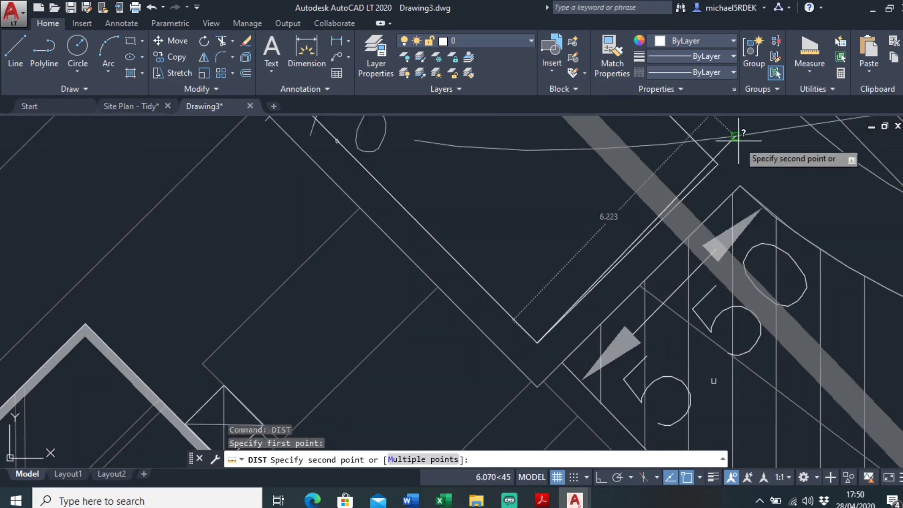
{"action": "scroll", "coordinate": [718, 164], "scroll_direction": "up", "scroll_amount": 2}
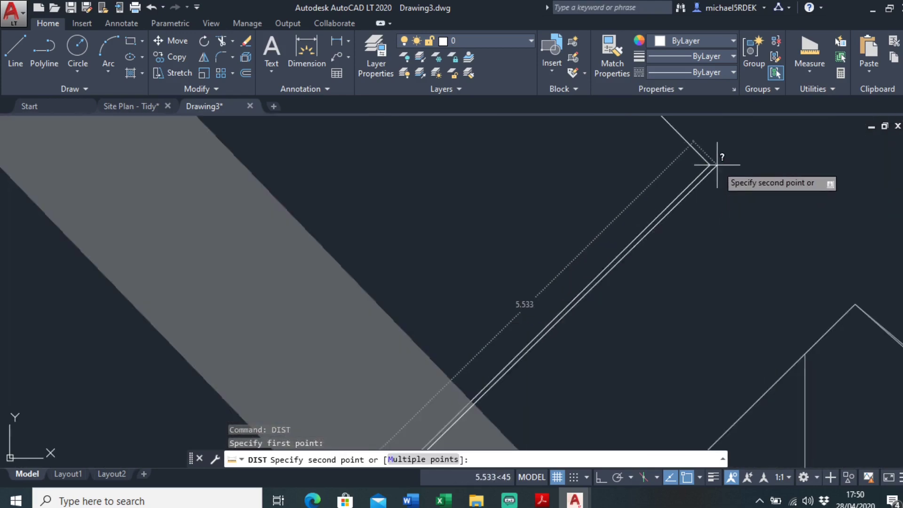
{"action": "left_click", "coordinate": [709, 164]}
- Repeat the DIST measurement of the road end marked 5.50 in the reverse direction, between the same two corners
{"action": "scroll", "coordinate": [705, 157], "scroll_direction": "down", "scroll_amount": 4}
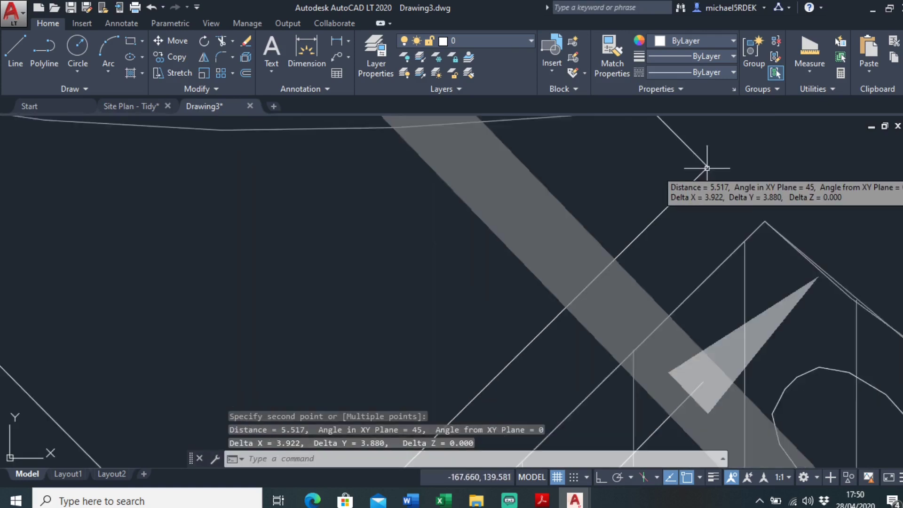
{"action": "right_click", "coordinate": [635, 181]}
{"action": "left_click", "coordinate": [677, 189]}
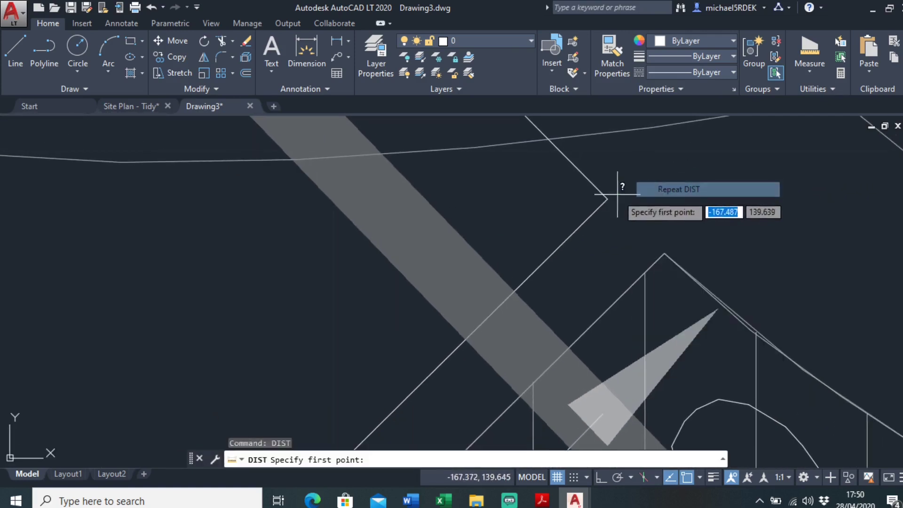
{"action": "scroll", "coordinate": [604, 196], "scroll_direction": "up", "scroll_amount": 3}
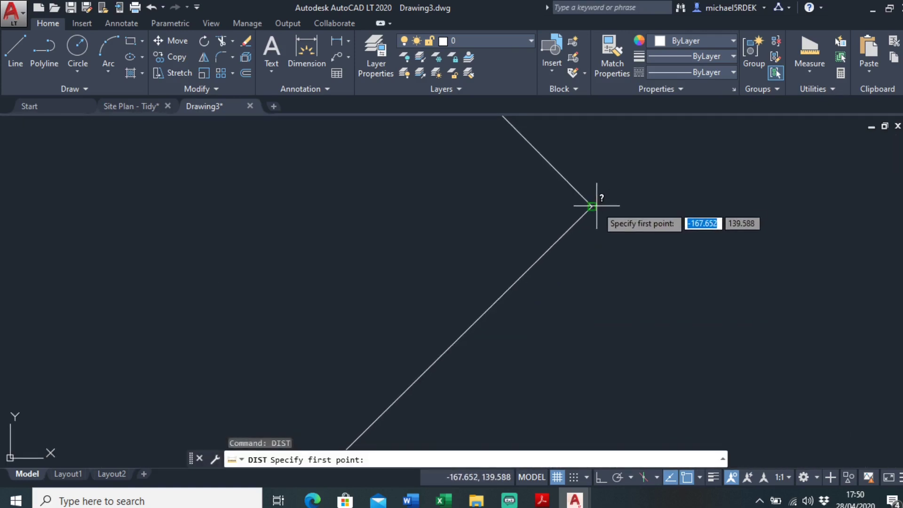
{"action": "left_click", "coordinate": [591, 201]}
{"action": "scroll", "coordinate": [545, 310], "scroll_direction": "down", "scroll_amount": 2}
{"action": "scroll", "coordinate": [546, 310], "scroll_direction": "down", "scroll_amount": 6}
{"action": "middle_click_drag", "start_coordinate": [540, 308], "coordinate": [613, 140]}
{"action": "scroll", "coordinate": [612, 141], "scroll_direction": "up", "scroll_amount": 2}
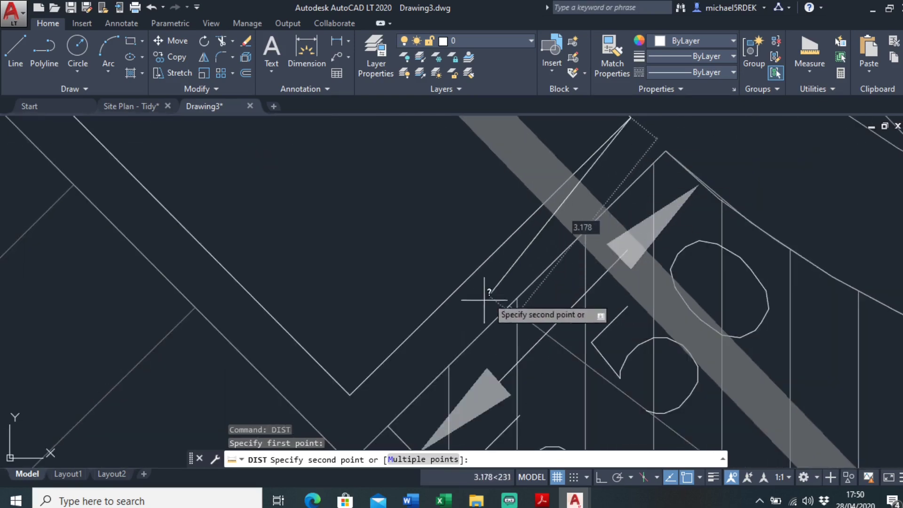
{"action": "middle_click_drag", "start_coordinate": [383, 340], "coordinate": [474, 259]}
{"action": "scroll", "coordinate": [458, 324], "scroll_direction": "up", "scroll_amount": 2}
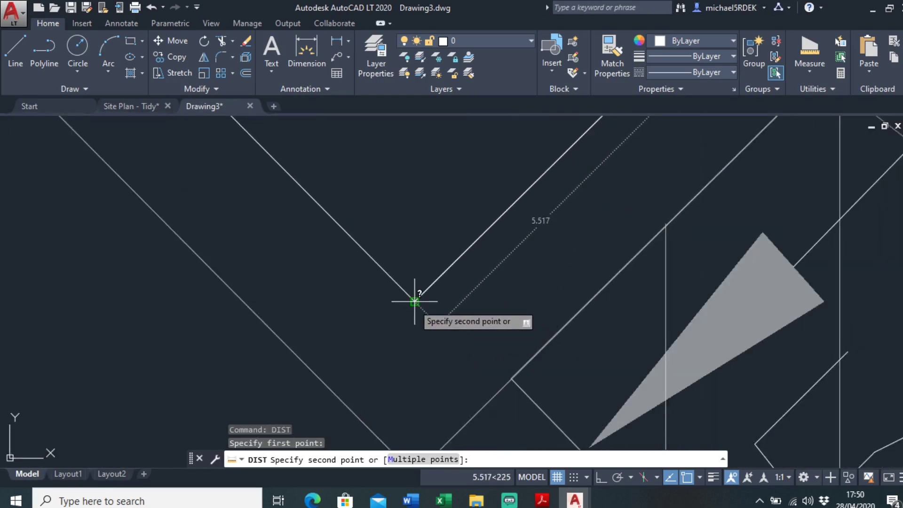
{"action": "left_click", "coordinate": [414, 301]}
- Measure the width of the closed road end south of manhole S13, beside plot 40, with DIST from corner to corner
{"action": "scroll", "coordinate": [415, 301], "scroll_direction": "down", "scroll_amount": 5}
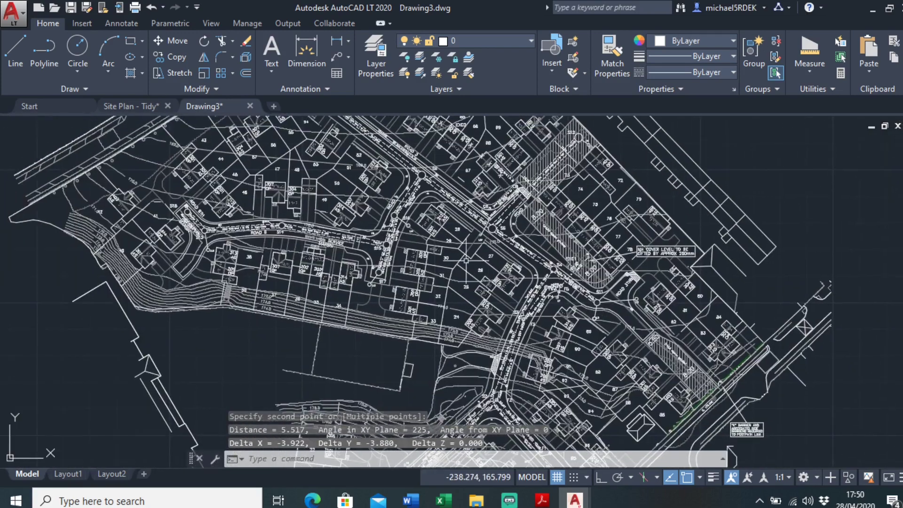
{"action": "middle_click_drag", "start_coordinate": [466, 260], "coordinate": [537, 315]}
{"action": "middle_click_drag", "start_coordinate": [289, 270], "coordinate": [373, 262]}
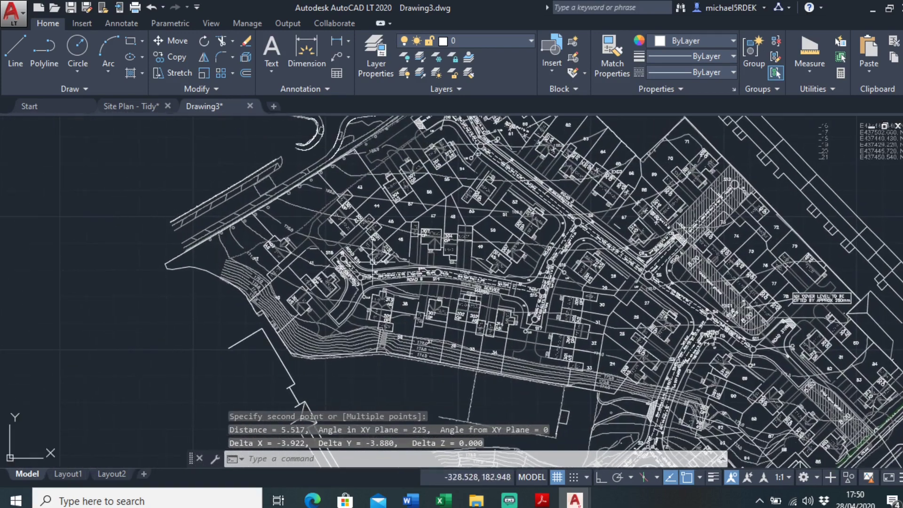
{"action": "scroll", "coordinate": [335, 318], "scroll_direction": "up", "scroll_amount": 6}
{"action": "right_click", "coordinate": [346, 251]}
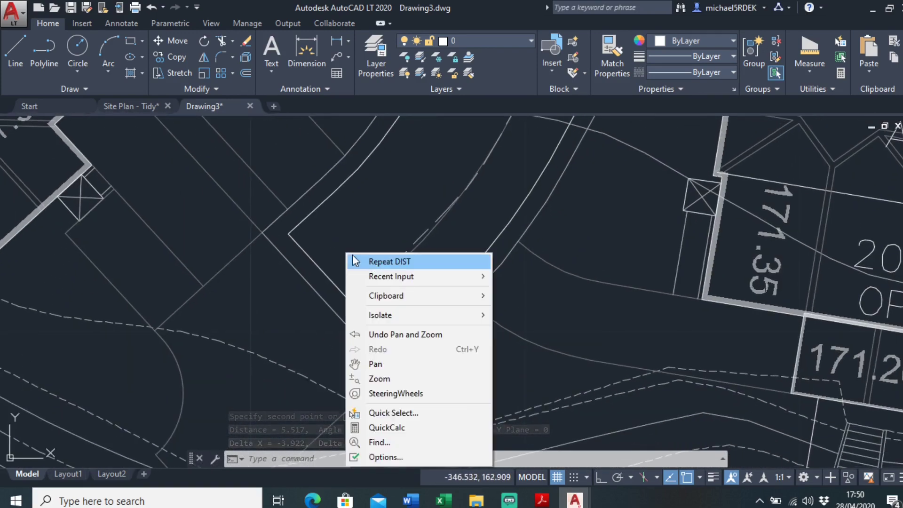
{"action": "left_click", "coordinate": [357, 259]}
{"action": "scroll", "coordinate": [309, 246], "scroll_direction": "up", "scroll_amount": 5}
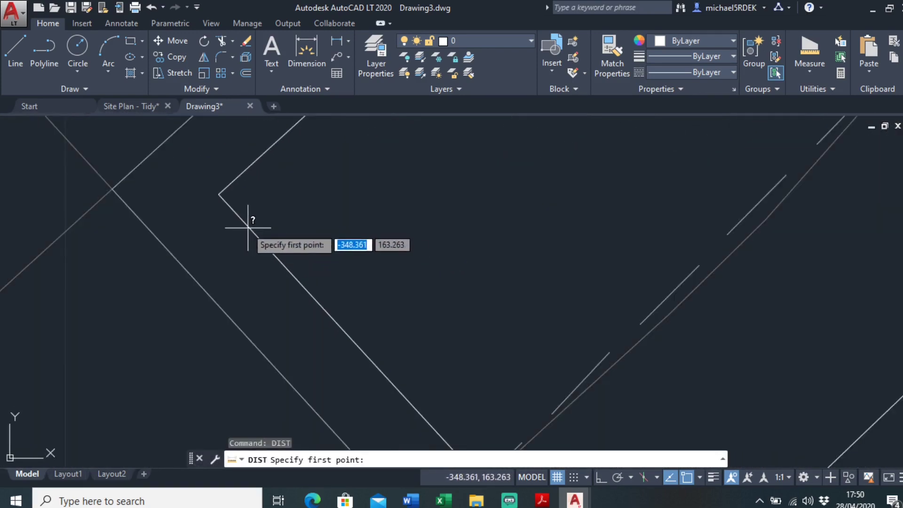
{"action": "left_click", "coordinate": [221, 194]}
{"action": "scroll", "coordinate": [340, 229], "scroll_direction": "down", "scroll_amount": 6}
{"action": "scroll", "coordinate": [389, 292], "scroll_direction": "up", "scroll_amount": 6}
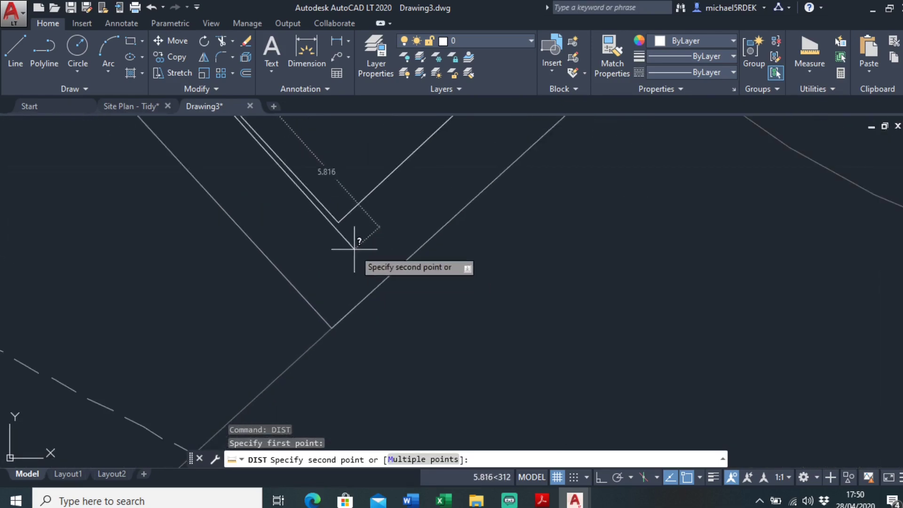
{"action": "scroll", "coordinate": [338, 222], "scroll_direction": "up", "scroll_amount": 2}
{"action": "scroll", "coordinate": [339, 222], "scroll_direction": "down", "scroll_amount": 6}
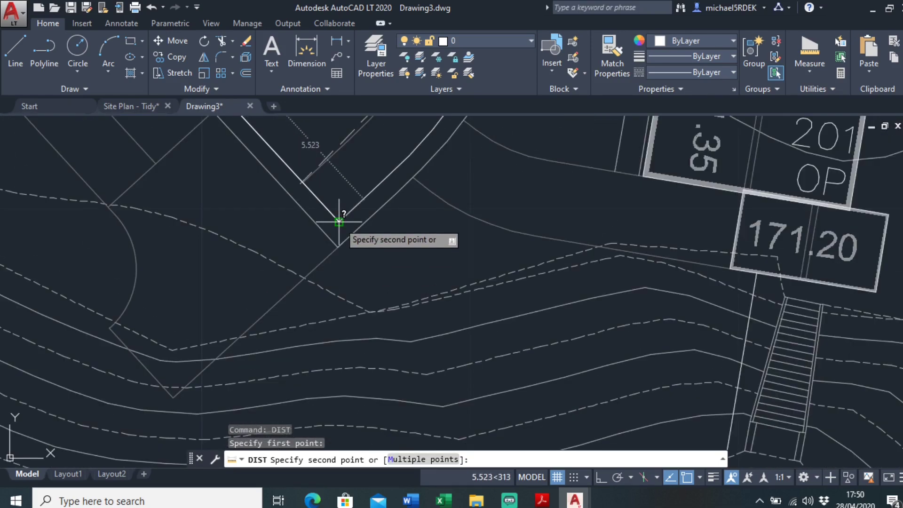
{"action": "scroll", "coordinate": [339, 222], "scroll_direction": "up", "scroll_amount": 8}
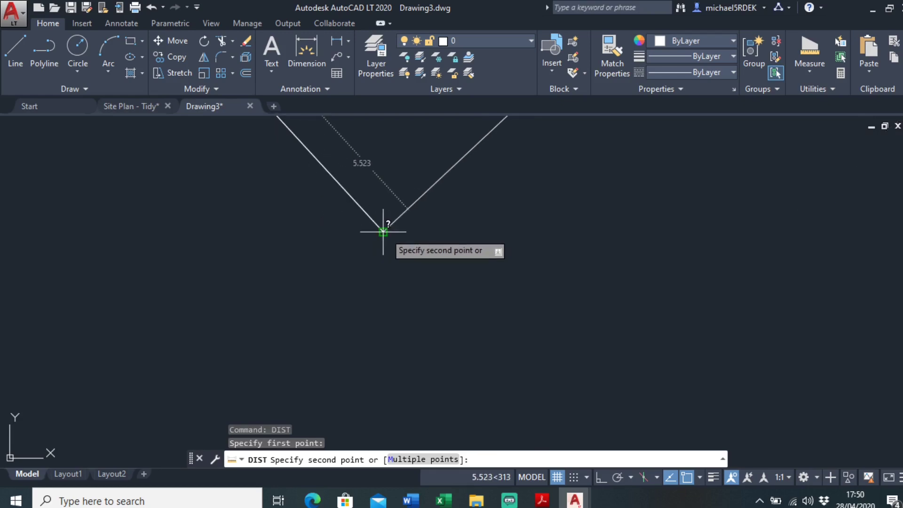
{"action": "left_click", "coordinate": [383, 232]}
- Measure the width of the closed end of Road 6TH at manhole S18 with DIST, from corner to corner
{"action": "scroll", "coordinate": [383, 232], "scroll_direction": "down", "scroll_amount": 5}
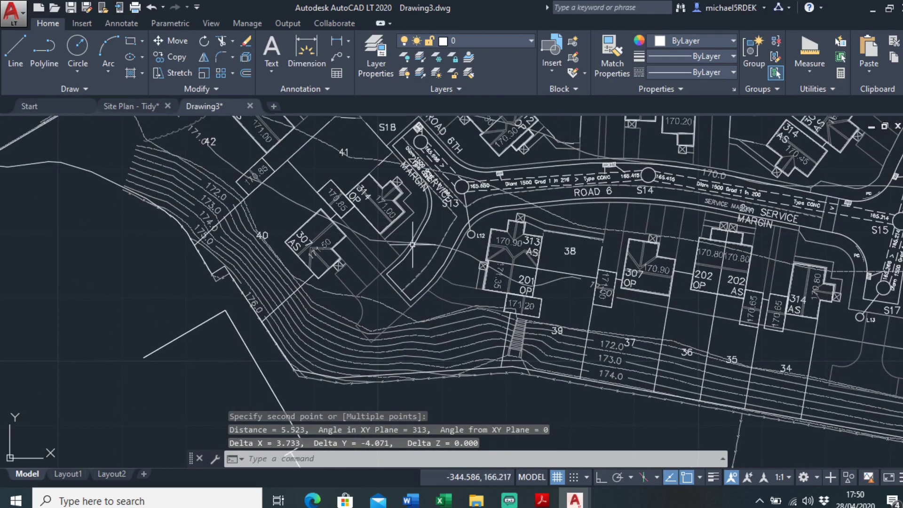
{"action": "scroll", "coordinate": [409, 141], "scroll_direction": "up", "scroll_amount": 5}
{"action": "right_click", "coordinate": [398, 211]}
{"action": "left_click", "coordinate": [416, 216]}
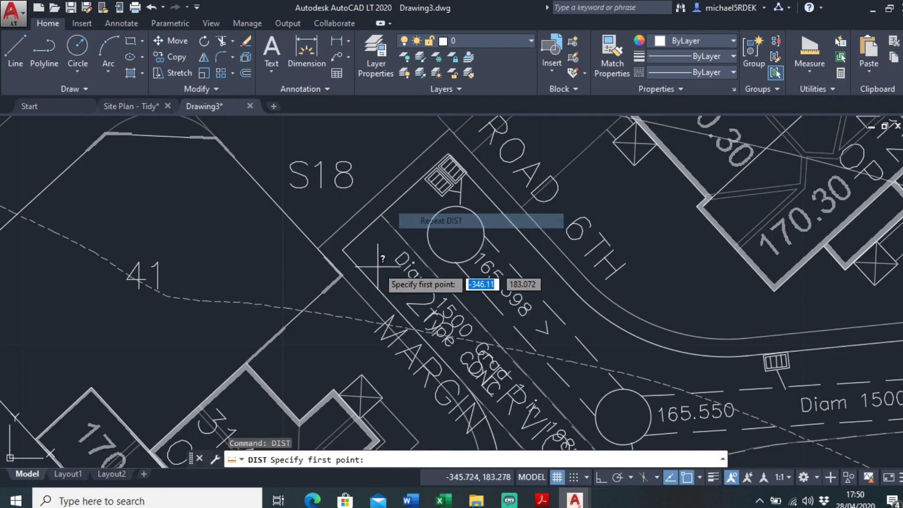
{"action": "scroll", "coordinate": [378, 267], "scroll_direction": "up", "scroll_amount": 6}
{"action": "left_click", "coordinate": [256, 198]}
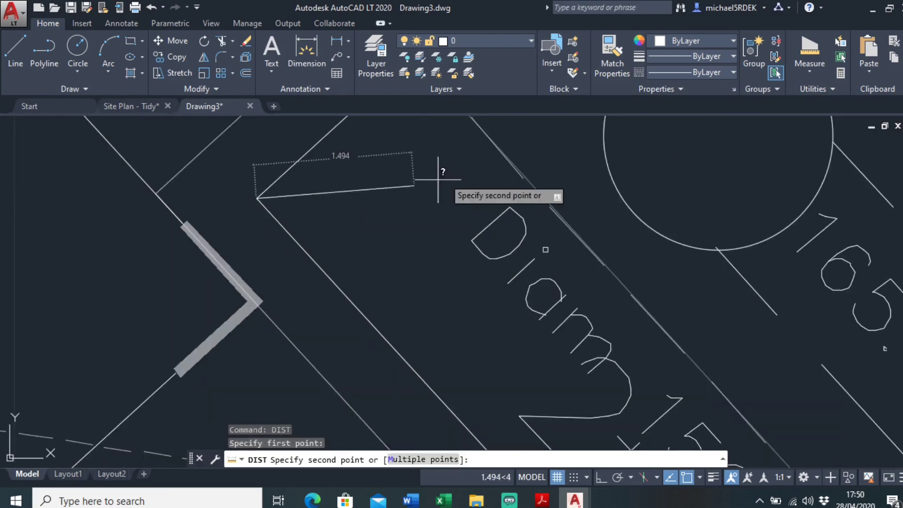
{"action": "scroll", "coordinate": [445, 178], "scroll_direction": "down", "scroll_amount": 2}
{"action": "middle_click_drag", "start_coordinate": [445, 179], "coordinate": [344, 363]}
{"action": "middle_click_drag", "start_coordinate": [410, 269], "coordinate": [359, 320]}
{"action": "scroll", "coordinate": [432, 188], "scroll_direction": "up", "scroll_amount": 3}
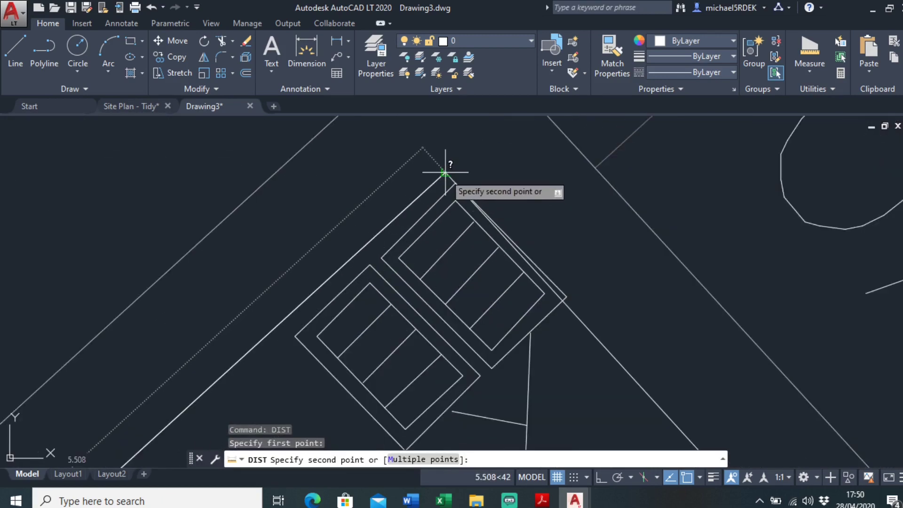
{"action": "left_click", "coordinate": [445, 173]}
{"action": "scroll", "coordinate": [446, 195], "scroll_direction": "down", "scroll_amount": 12}
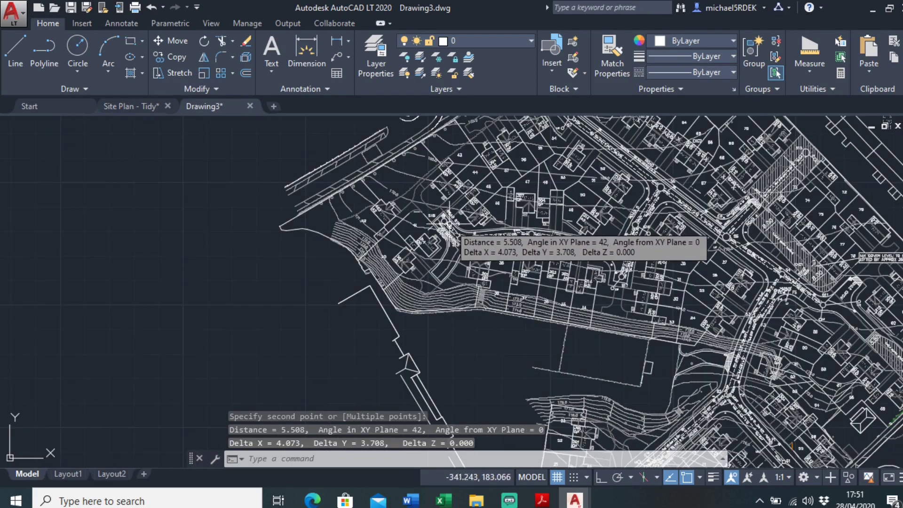
{"action": "middle_click_drag", "start_coordinate": [553, 234], "coordinate": [438, 228]}
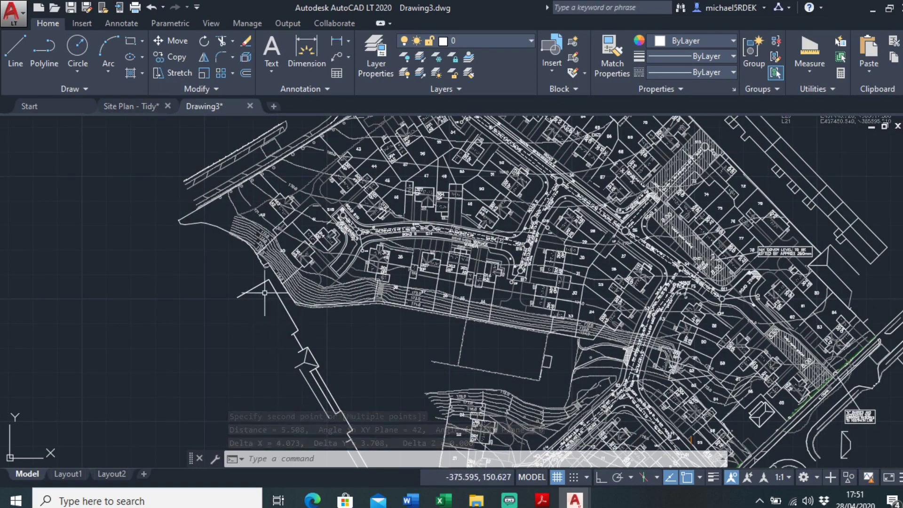
{"action": "scroll", "coordinate": [521, 266], "scroll_direction": "up", "scroll_amount": 5}
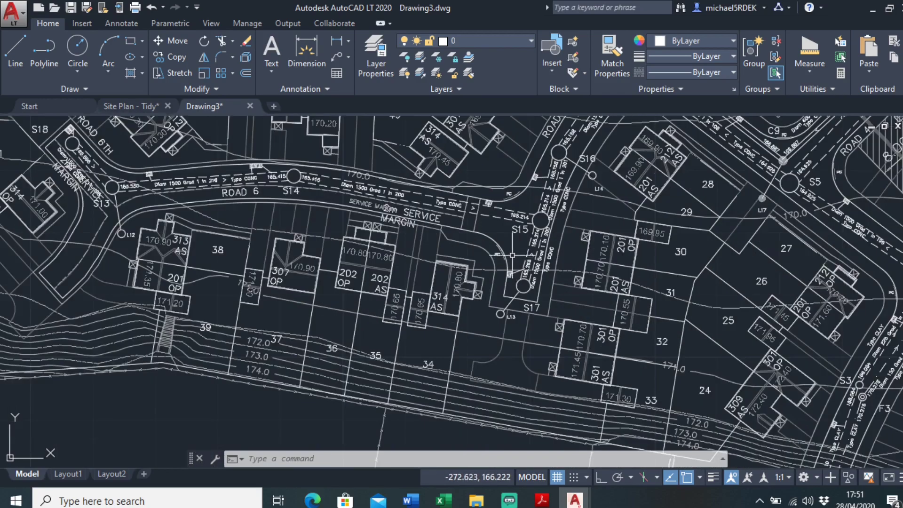
{"action": "scroll", "coordinate": [503, 263], "scroll_direction": "down", "scroll_amount": 4}
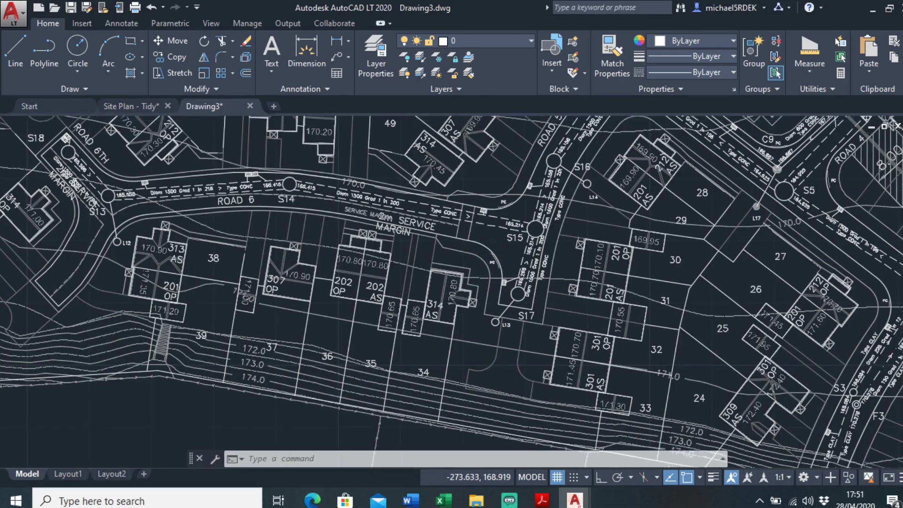
{"action": "scroll", "coordinate": [436, 234], "scroll_direction": "up", "scroll_amount": 4}
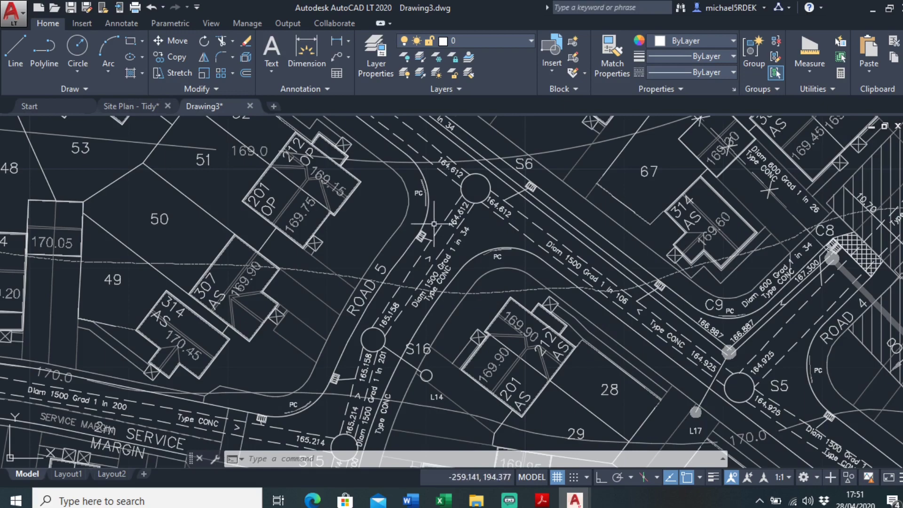
{"action": "middle_click_drag", "start_coordinate": [429, 207], "coordinate": [434, 279]}
{"action": "scroll", "coordinate": [423, 242], "scroll_direction": "down", "scroll_amount": 2}
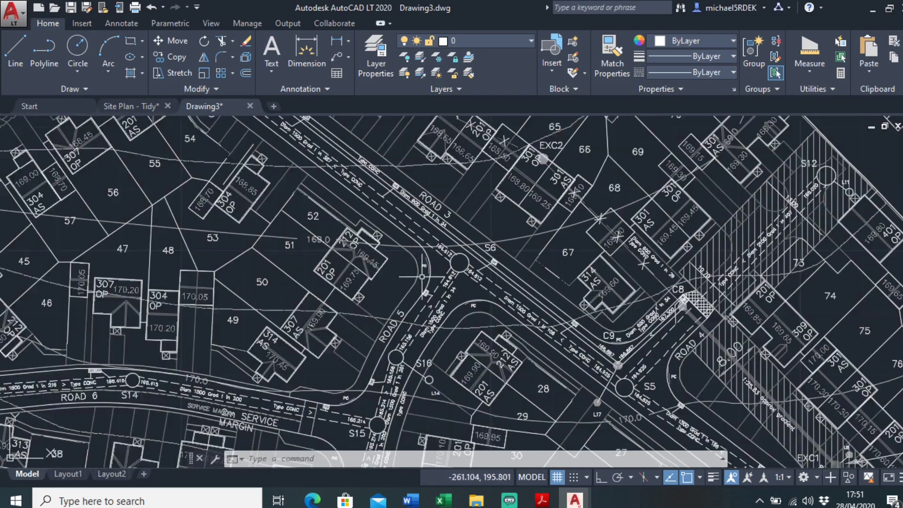
- Create a layer named Area1 with the colour magenta and make it the current layer
{"action": "middle_click_drag", "start_coordinate": [360, 418], "coordinate": [407, 330]}
{"action": "middle_click_drag", "start_coordinate": [200, 306], "coordinate": [377, 275]}
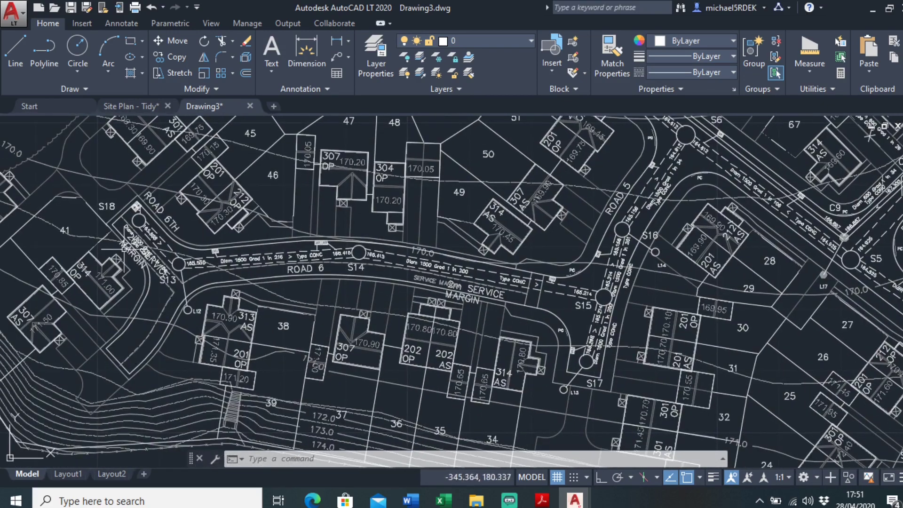
{"action": "scroll", "coordinate": [529, 275], "scroll_direction": "up", "scroll_amount": 2}
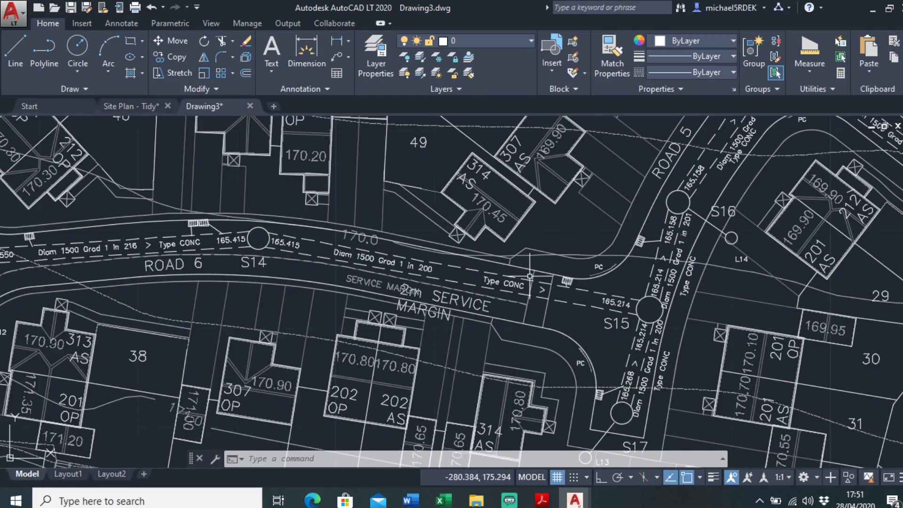
{"action": "left_click", "coordinate": [384, 71]}
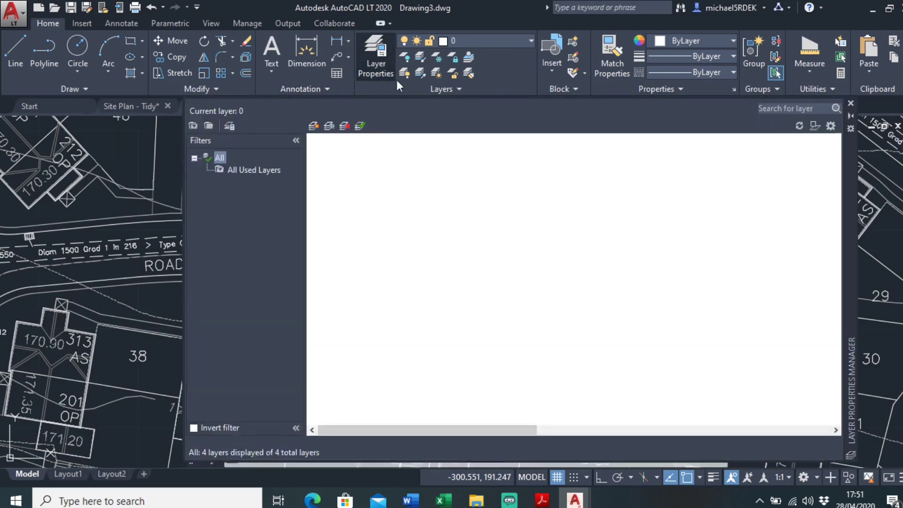
{"action": "left_click", "coordinate": [311, 126]}
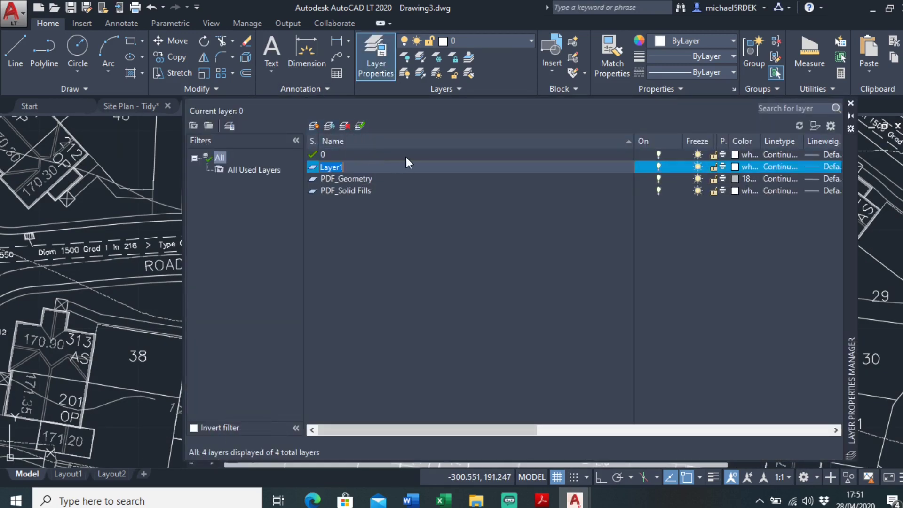
{"action": "type", "text": "Area"}
{"action": "left_click", "coordinate": [734, 167]}
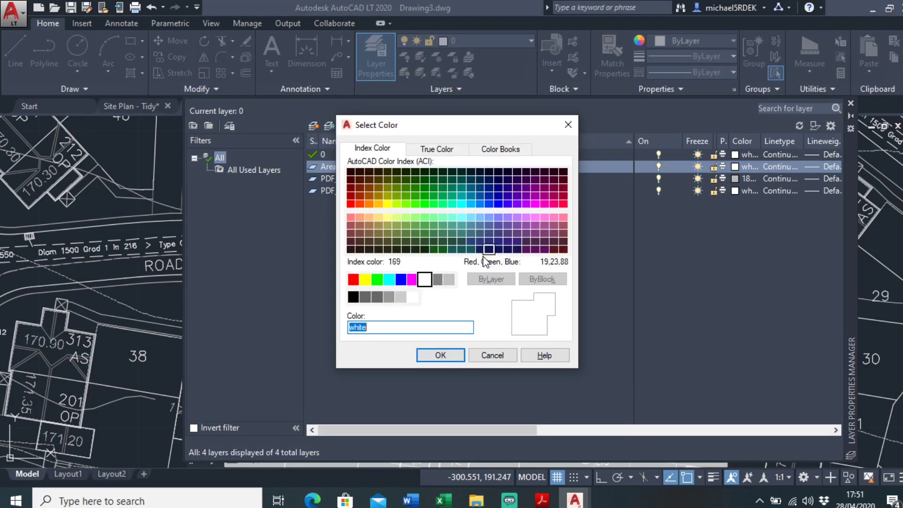
{"action": "left_click", "coordinate": [449, 360]}
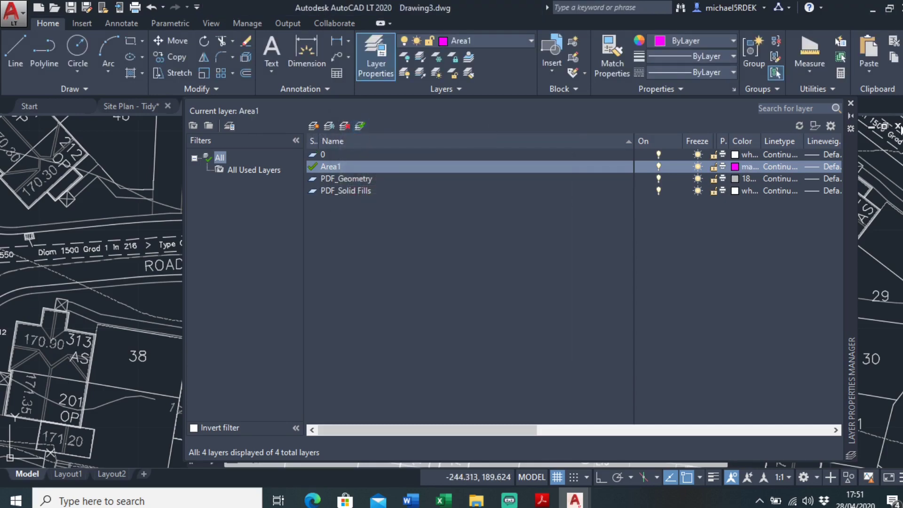
{"action": "left_click", "coordinate": [851, 104]}
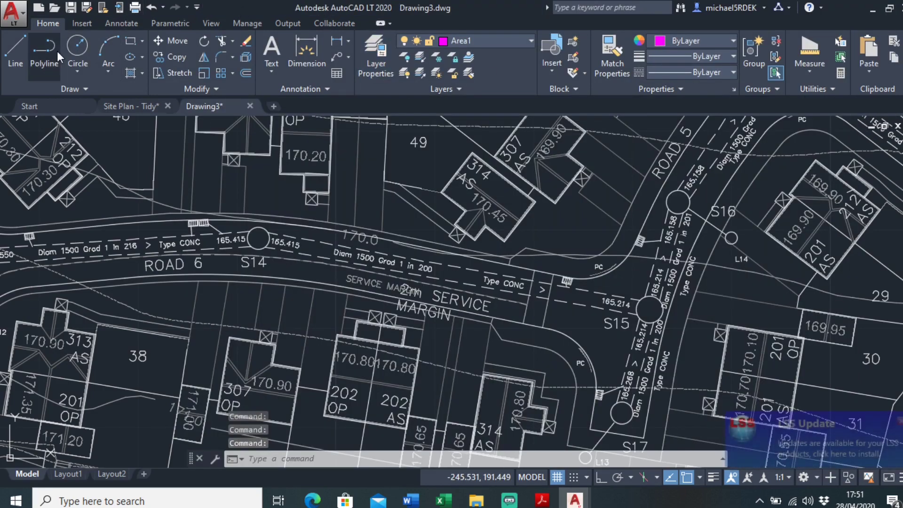
- Start a polyline on Road 6's northern edge at the cross line west of S15 and trace west past Type CONC
{"action": "left_click", "coordinate": [44, 52]}
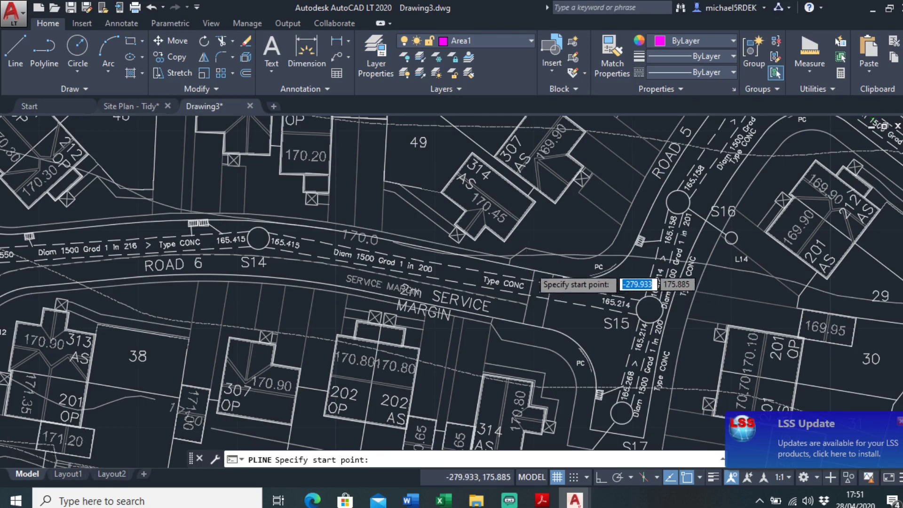
{"action": "scroll", "coordinate": [535, 273], "scroll_direction": "up", "scroll_amount": 6}
{"action": "left_click", "coordinate": [551, 290]}
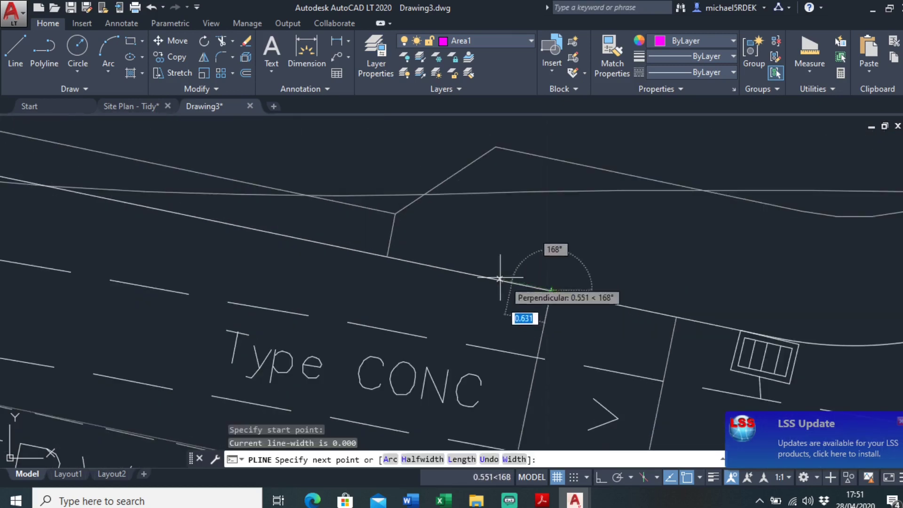
{"action": "left_click", "coordinate": [449, 270]}
{"action": "middle_click_drag", "start_coordinate": [408, 265], "coordinate": [476, 291]}
{"action": "left_click", "coordinate": [473, 286]}
{"action": "left_click", "coordinate": [288, 248]}
{"action": "middle_click_drag", "start_coordinate": [216, 239], "coordinate": [454, 308]}
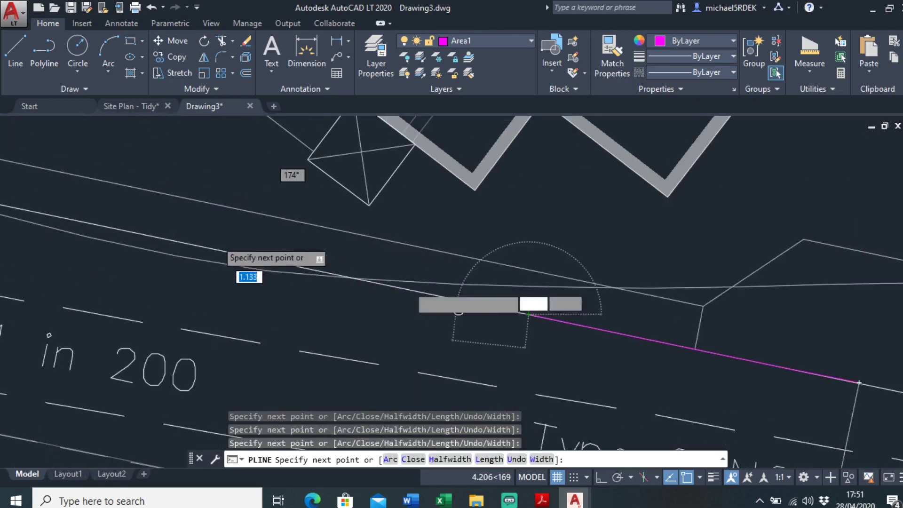
{"action": "left_click", "coordinate": [420, 291]}
- Continue the polyline west along Road 6's northern edge, vertex by vertex, up to the last digit of the 170.0 label
{"action": "middle_click_drag", "start_coordinate": [347, 284], "coordinate": [421, 299]}
{"action": "scroll", "coordinate": [422, 289], "scroll_direction": "up", "scroll_amount": 4}
{"action": "left_click", "coordinate": [487, 327]}
{"action": "left_click", "coordinate": [385, 307]}
{"action": "left_click", "coordinate": [376, 290]}
{"action": "middle_click_drag", "start_coordinate": [296, 290], "coordinate": [488, 334]}
{"action": "scroll", "coordinate": [488, 334], "scroll_direction": "down", "scroll_amount": 4}
{"action": "left_click", "coordinate": [463, 320]}
{"action": "scroll", "coordinate": [403, 306], "scroll_direction": "up", "scroll_amount": 4}
{"action": "left_click", "coordinate": [444, 320]}
{"action": "middle_click_drag", "start_coordinate": [374, 306], "coordinate": [569, 330]}
{"action": "left_click", "coordinate": [472, 309]}
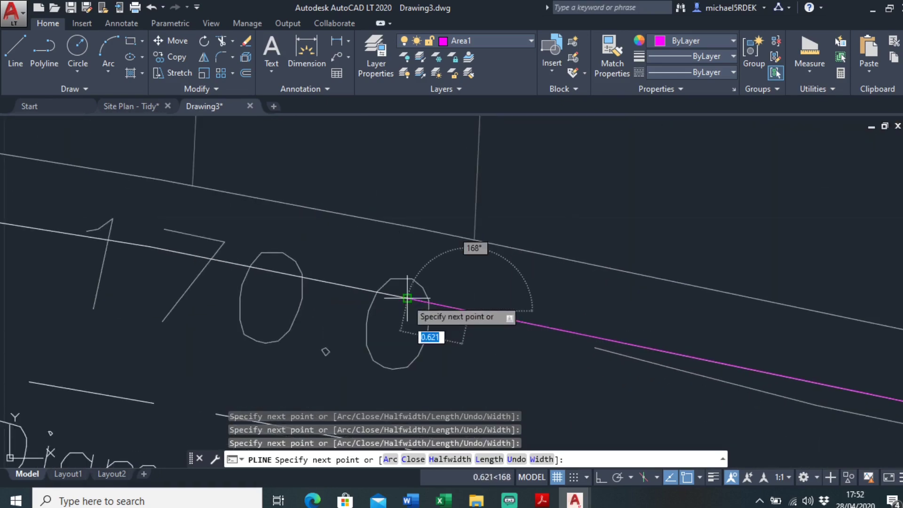
- Trace Road 6's northern edge with the polyline through the 170.0 label to the road line's vertex just west of it
{"action": "left_click", "coordinate": [319, 280]}
{"action": "left_click", "coordinate": [277, 272]}
{"action": "left_click", "coordinate": [149, 246]}
{"action": "scroll", "coordinate": [356, 274], "scroll_direction": "up", "scroll_amount": 4}
{"action": "middle_click_drag", "start_coordinate": [42, 230], "coordinate": [563, 316]}
{"action": "left_click", "coordinate": [473, 310]}
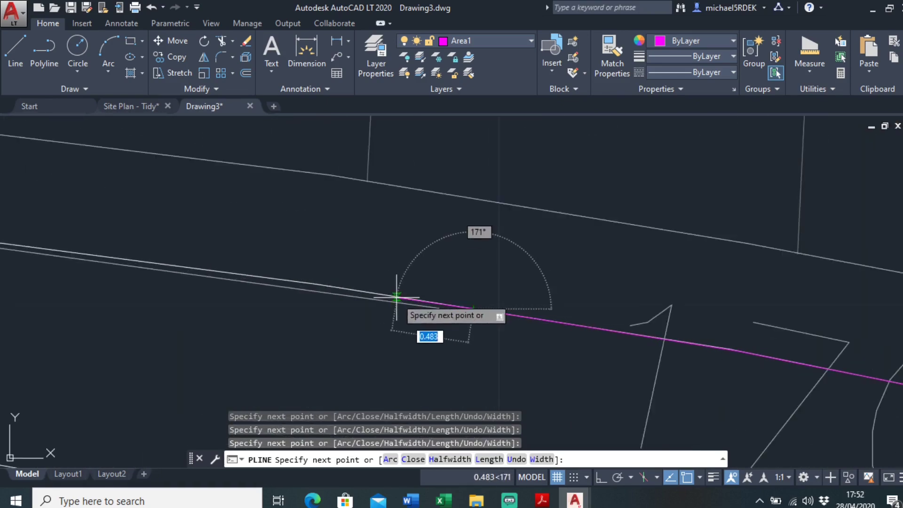
{"action": "left_click", "coordinate": [397, 298]}
- Extend the polyline along the slightly curved northern edge of Road 6 to the stretch above manhole S14
{"action": "middle_click_drag", "start_coordinate": [372, 285], "coordinate": [696, 297]}
{"action": "scroll", "coordinate": [667, 294], "scroll_direction": "up", "scroll_amount": 4}
{"action": "left_click", "coordinate": [478, 294]}
{"action": "middle_click_drag", "start_coordinate": [301, 273], "coordinate": [724, 297]}
{"action": "left_click", "coordinate": [695, 292]}
{"action": "left_click", "coordinate": [586, 281]}
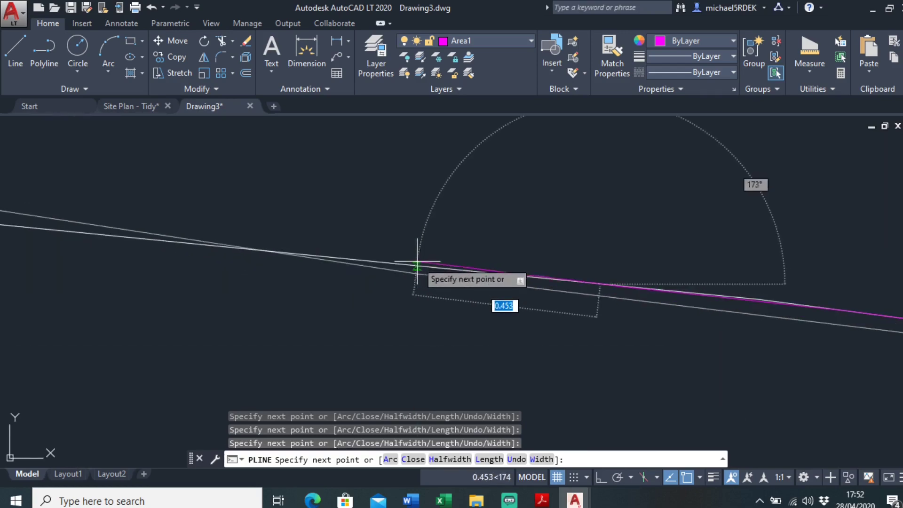
{"action": "left_click", "coordinate": [418, 264]}
{"action": "middle_click_drag", "start_coordinate": [374, 260], "coordinate": [682, 306]}
{"action": "left_click", "coordinate": [493, 290]}
{"action": "scroll", "coordinate": [447, 290], "scroll_direction": "down", "scroll_amount": 6}
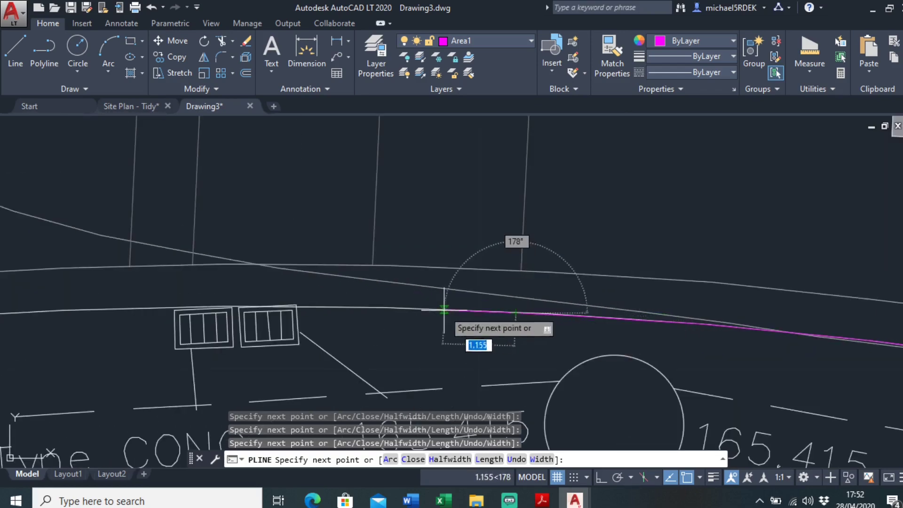
- Trace the polyline past the twin gullies west of S14 and along the northern edge to the single gully before the bend
{"action": "left_click", "coordinate": [394, 312]}
{"action": "middle_click_drag", "start_coordinate": [378, 313], "coordinate": [601, 327]}
{"action": "left_click", "coordinate": [355, 338]}
{"action": "middle_click_drag", "start_coordinate": [223, 351], "coordinate": [621, 272]}
{"action": "left_click", "coordinate": [505, 280]}
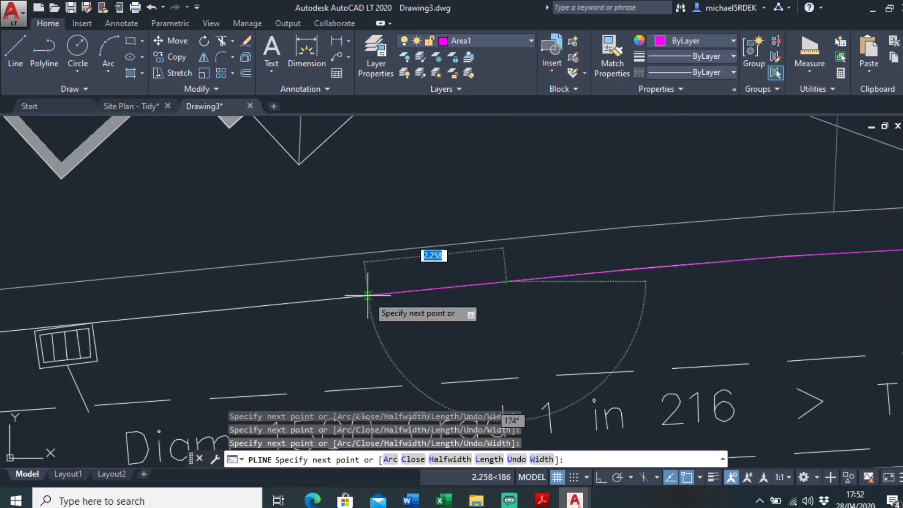
{"action": "middle_click_drag", "start_coordinate": [258, 301], "coordinate": [566, 283]}
{"action": "left_click", "coordinate": [505, 288]}
{"action": "left_click", "coordinate": [410, 298]}
- Trace the polyline around the bend from Road 6 into Road 6TH and up its northeastern edge to manhole S18
{"action": "scroll", "coordinate": [225, 309], "scroll_direction": "up", "scroll_amount": 4}
{"action": "left_click", "coordinate": [386, 312]}
{"action": "scroll", "coordinate": [385, 313], "scroll_direction": "down", "scroll_amount": 2}
{"action": "left_click", "coordinate": [349, 252]}
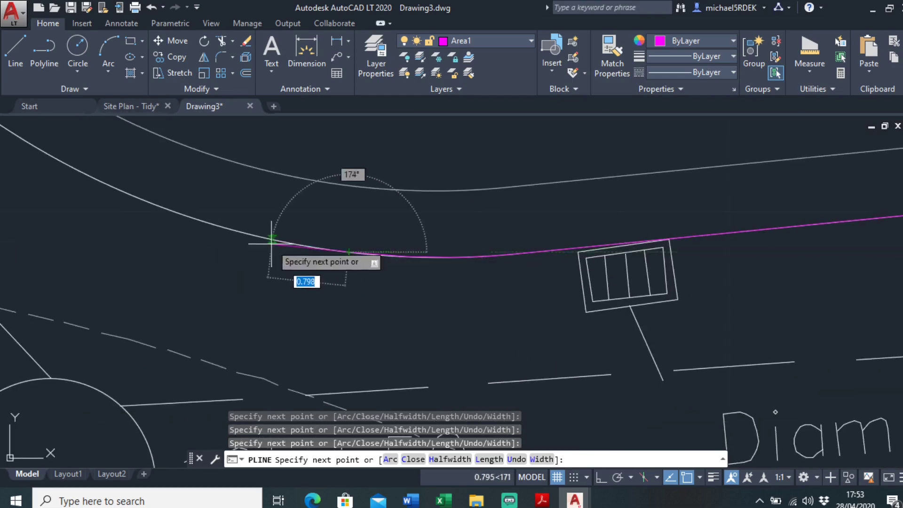
{"action": "left_click", "coordinate": [271, 242]}
{"action": "middle_click_drag", "start_coordinate": [225, 226], "coordinate": [397, 277]}
{"action": "left_click", "coordinate": [351, 265]}
{"action": "left_click", "coordinate": [144, 158]}
{"action": "mouse_move", "coordinate": [162, 165]}
{"action": "middle_mouse_down"}
{"action": "mouse_move", "coordinate": [430, 296]}
{"action": "mouse_move", "coordinate": [572, 348]}
{"action": "middle_mouse_up"}
{"action": "left_click", "coordinate": [397, 218]}
{"action": "middle_click_drag", "start_coordinate": [376, 202], "coordinate": [518, 310]}
{"action": "left_click", "coordinate": [423, 249]}
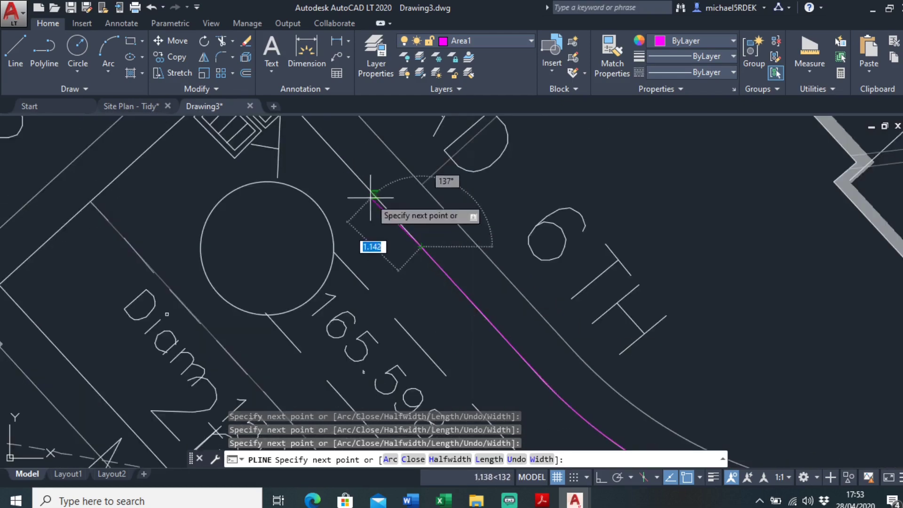
- Carry the polyline to the corner of Road 6TH's closed end and across to its opposite corner
{"action": "left_click", "coordinate": [348, 172]}
{"action": "scroll", "coordinate": [350, 162], "scroll_direction": "up", "scroll_amount": 5}
{"action": "left_click", "coordinate": [350, 162]}
{"action": "scroll", "coordinate": [351, 162], "scroll_direction": "down", "scroll_amount": 4}
{"action": "left_click", "coordinate": [188, 375]}
- Trace the polyline down Road 6TH's southwestern edge, through the service margin text, to the start of the curve west of S13
{"action": "middle_click_drag", "start_coordinate": [302, 353], "coordinate": [263, 197]}
{"action": "left_click", "coordinate": [324, 213]}
{"action": "left_click", "coordinate": [359, 252]}
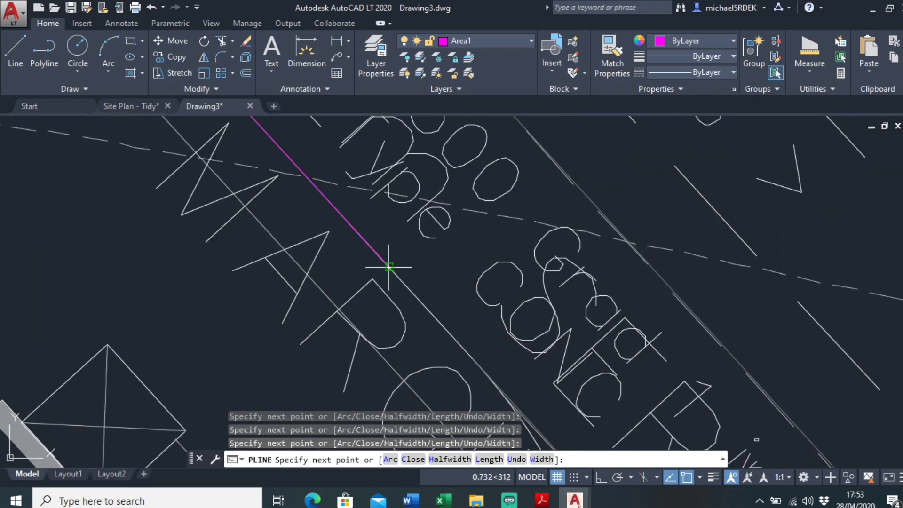
{"action": "left_click", "coordinate": [389, 268]}
{"action": "scroll", "coordinate": [389, 268], "scroll_direction": "up", "scroll_amount": 3}
{"action": "left_click", "coordinate": [409, 256]}
{"action": "scroll", "coordinate": [411, 253], "scroll_direction": "up", "scroll_amount": 5}
{"action": "middle_click_drag", "start_coordinate": [536, 360], "coordinate": [400, 142]}
{"action": "left_click", "coordinate": [430, 240]}
{"action": "scroll", "coordinate": [429, 240], "scroll_direction": "down", "scroll_amount": 5}
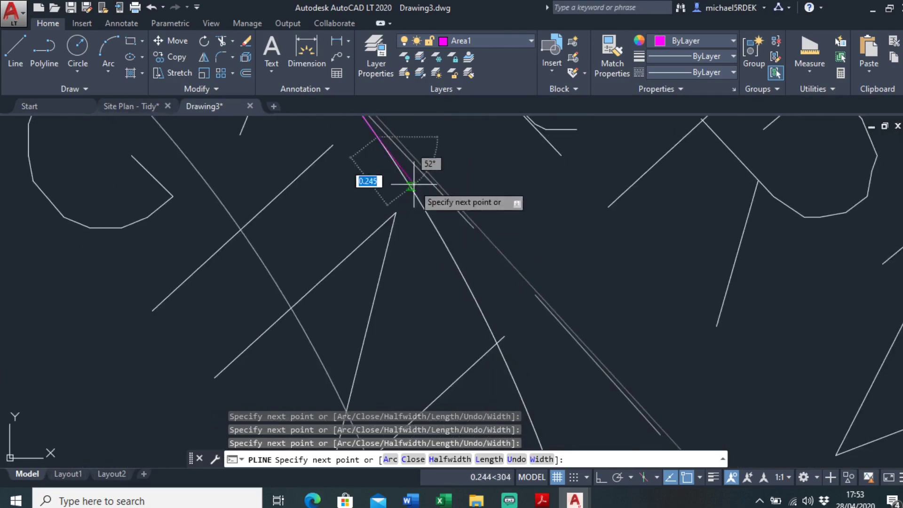
- Trace the polyline vertex by vertex around the curved road edge west of manhole S13, toward the closed road end beside plot 40
{"action": "left_click", "coordinate": [489, 327]}
{"action": "mouse_move", "coordinate": [528, 308]}
{"action": "middle_mouse_down"}
{"action": "mouse_move", "coordinate": [460, 238]}
{"action": "mouse_move", "coordinate": [401, 118]}
{"action": "middle_mouse_up"}
{"action": "left_click", "coordinate": [428, 248]}
{"action": "middle_click_drag", "start_coordinate": [470, 301], "coordinate": [423, 162]}
{"action": "scroll", "coordinate": [423, 162], "scroll_direction": "down", "scroll_amount": 6}
{"action": "left_click", "coordinate": [427, 214]}
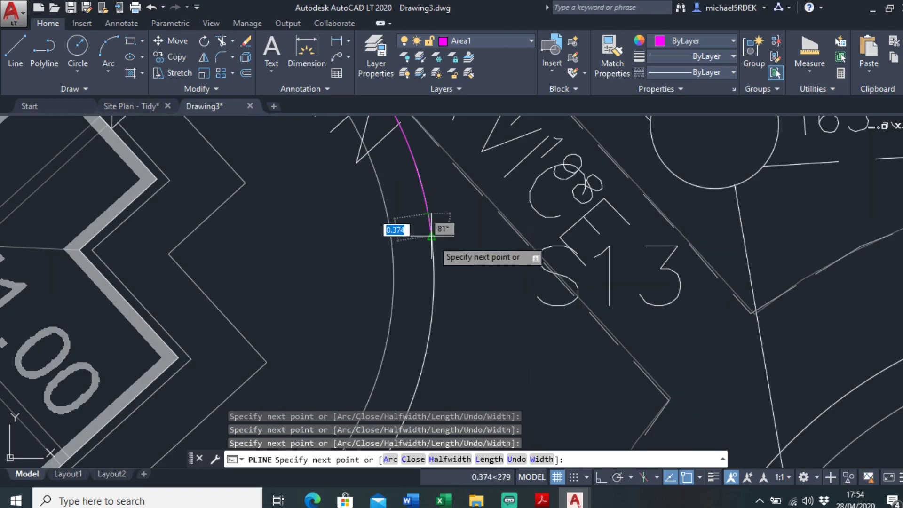
{"action": "left_click", "coordinate": [429, 346]}
{"action": "left_click", "coordinate": [412, 397]}
- Trace the polyline down the western edge of the road south of S13 and across its closed end to the opposite corner
{"action": "middle_click_drag", "start_coordinate": [411, 399], "coordinate": [479, 204]}
{"action": "left_click", "coordinate": [414, 312]}
{"action": "mouse_move", "coordinate": [444, 311]}
{"action": "middle_mouse_down"}
{"action": "mouse_move", "coordinate": [490, 207]}
{"action": "mouse_move", "coordinate": [541, 147]}
{"action": "middle_mouse_up"}
{"action": "left_click", "coordinate": [468, 225]}
{"action": "left_click", "coordinate": [417, 310]}
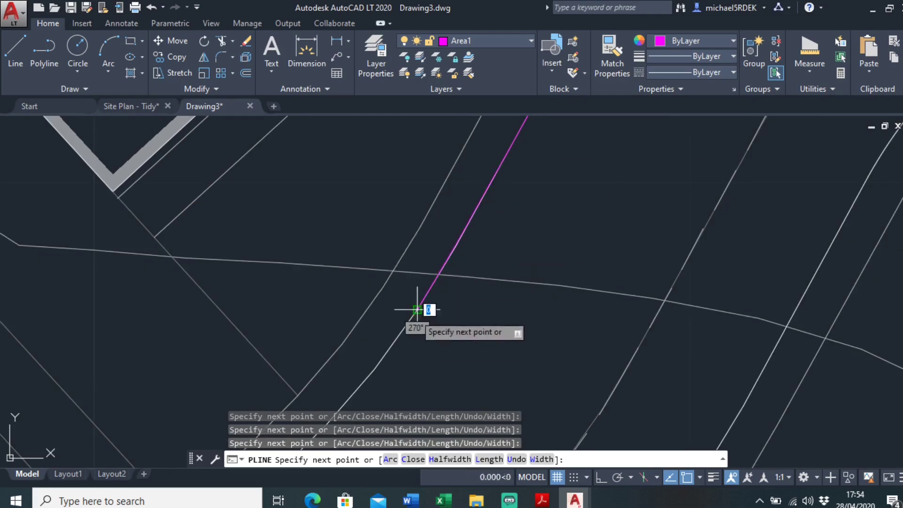
{"action": "left_click", "coordinate": [375, 369]}
{"action": "middle_click_drag", "start_coordinate": [376, 385], "coordinate": [482, 230]}
{"action": "scroll", "coordinate": [482, 231], "scroll_direction": "down", "scroll_amount": 3}
{"action": "left_click", "coordinate": [429, 278]}
{"action": "left_click", "coordinate": [347, 363]}
{"action": "middle_click_drag", "start_coordinate": [351, 374], "coordinate": [388, 246]}
{"action": "left_click", "coordinate": [521, 386]}
- Trace the polyline back up the eastern edge of the road south of S13, from the closed end to near L12
{"action": "middle_click_drag", "start_coordinate": [609, 233], "coordinate": [445, 178]}
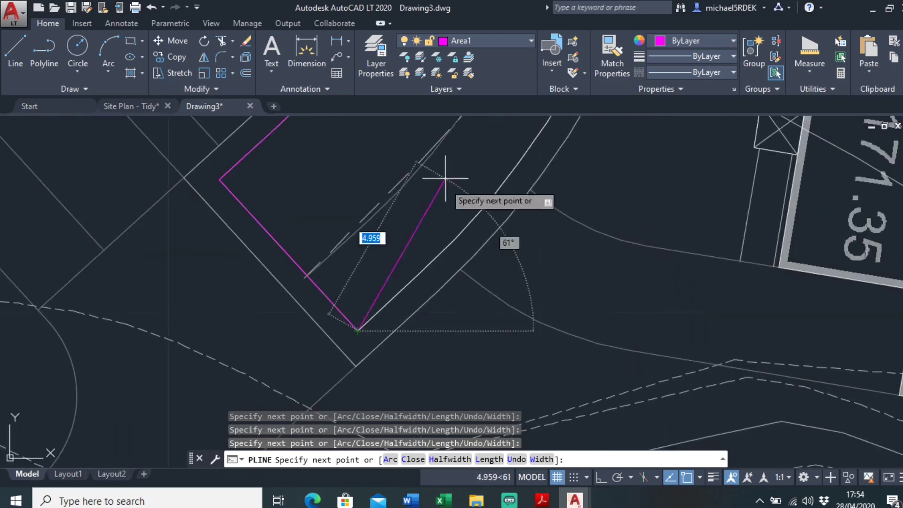
{"action": "scroll", "coordinate": [360, 305], "scroll_direction": "up", "scroll_amount": 2}
{"action": "left_click", "coordinate": [474, 232]}
{"action": "scroll", "coordinate": [530, 175], "scroll_direction": "down", "scroll_amount": 2}
{"action": "left_click", "coordinate": [454, 270]}
{"action": "mouse_move", "coordinate": [531, 175]}
{"action": "middle_mouse_down"}
{"action": "mouse_move", "coordinate": [425, 308]}
{"action": "mouse_move", "coordinate": [446, 324]}
{"action": "middle_mouse_up"}
{"action": "left_click", "coordinate": [473, 276]}
{"action": "left_click", "coordinate": [523, 184]}
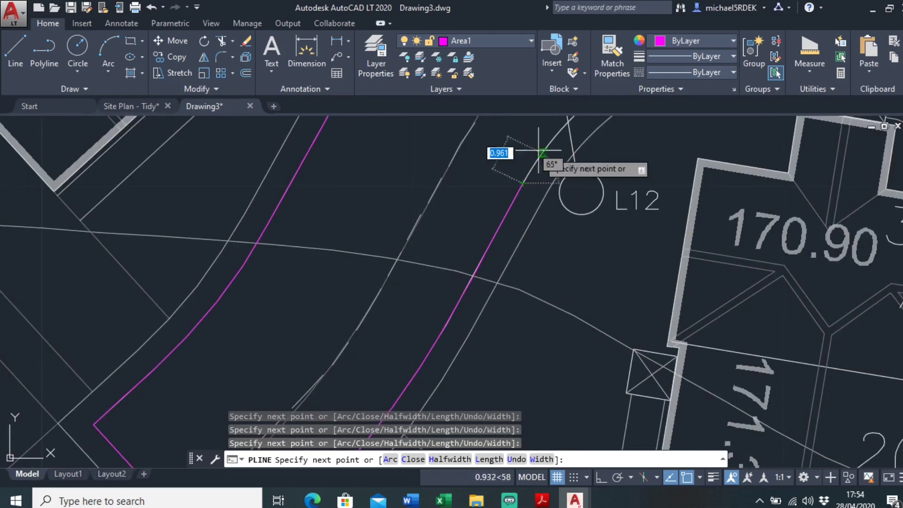
{"action": "left_click", "coordinate": [540, 153]}
- Trace the polyline around the bend above L12 and onto the southern edge of Road 6
{"action": "middle_click_drag", "start_coordinate": [538, 151], "coordinate": [463, 306]}
{"action": "left_click", "coordinate": [484, 288]}
{"action": "left_click", "coordinate": [506, 266]}
{"action": "left_click", "coordinate": [576, 218]}
{"action": "left_click", "coordinate": [749, 181]}
{"action": "middle_click_drag", "start_coordinate": [790, 179], "coordinate": [486, 275]}
{"action": "left_click", "coordinate": [550, 266]}
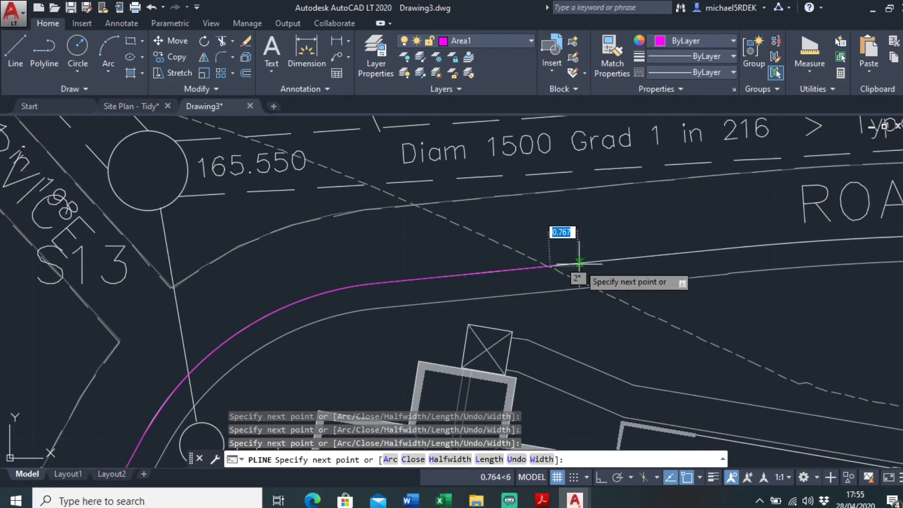
- Continue the polyline east along Road 6's southern edge, below the ROAD 6 label, to just past S14
{"action": "left_click", "coordinate": [733, 247]}
{"action": "middle_click_drag", "start_coordinate": [780, 247], "coordinate": [444, 350]}
{"action": "left_click", "coordinate": [643, 342]}
{"action": "middle_click_drag", "start_coordinate": [668, 352], "coordinate": [330, 306]}
{"action": "left_click", "coordinate": [364, 293]}
{"action": "left_click", "coordinate": [412, 293]}
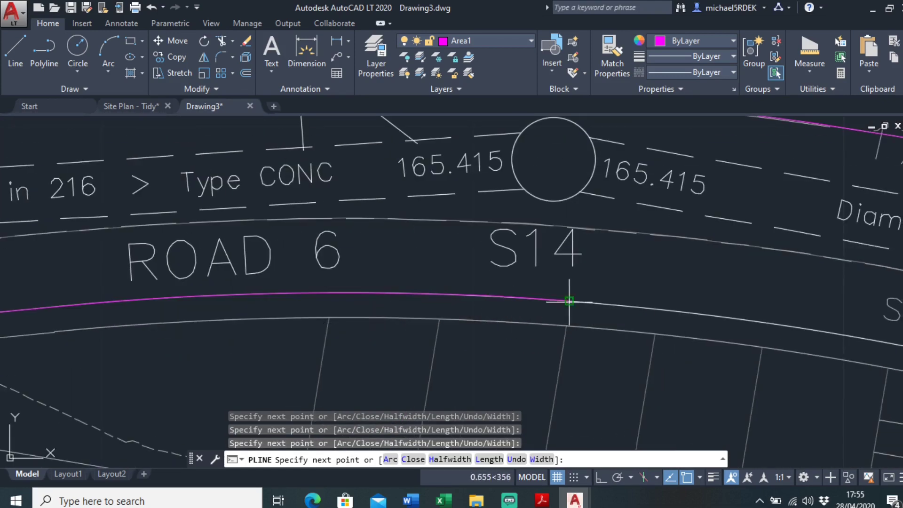
{"action": "left_click", "coordinate": [660, 310]}
- Continue the polyline east along Road 6's southern edge, through the 2m SERVICE MARGIN text
{"action": "middle_click_drag", "start_coordinate": [665, 312], "coordinate": [456, 308]}
{"action": "left_click", "coordinate": [658, 333]}
{"action": "middle_click_drag", "start_coordinate": [670, 343], "coordinate": [383, 281]}
{"action": "left_click", "coordinate": [603, 315]}
{"action": "left_click", "coordinate": [790, 352]}
{"action": "middle_click_drag", "start_coordinate": [790, 353], "coordinate": [620, 353]}
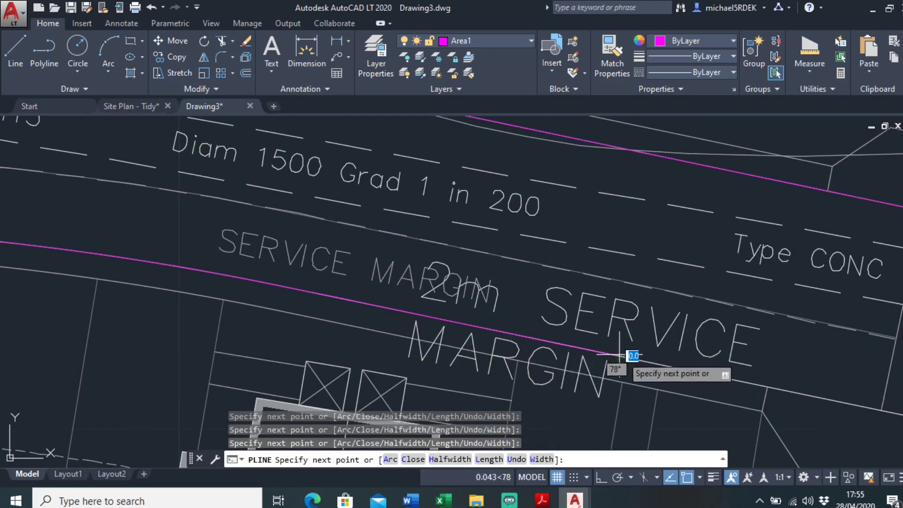
{"action": "left_click", "coordinate": [711, 375]}
- Finish the southern edge at the cross line west of S15 and close the polyline back to its start point
{"action": "middle_click_drag", "start_coordinate": [718, 340], "coordinate": [496, 285]}
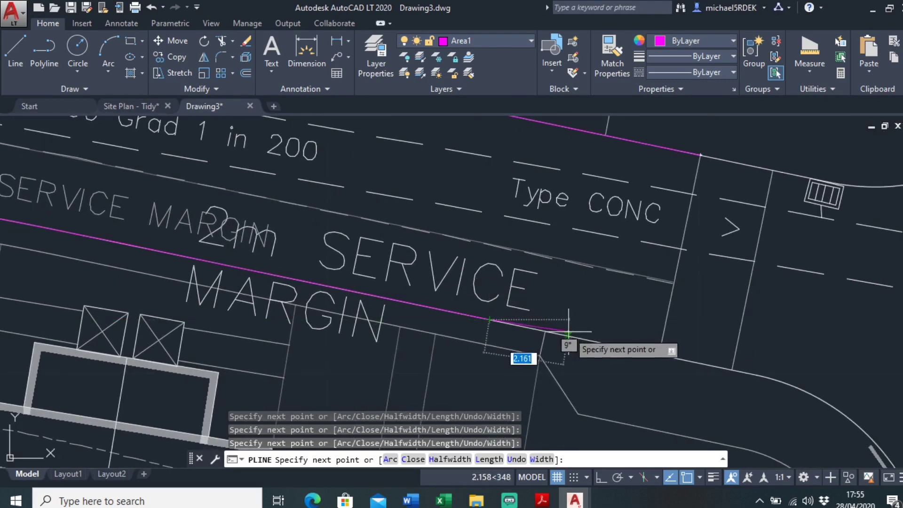
{"action": "left_click", "coordinate": [567, 335]}
{"action": "left_click", "coordinate": [648, 349]}
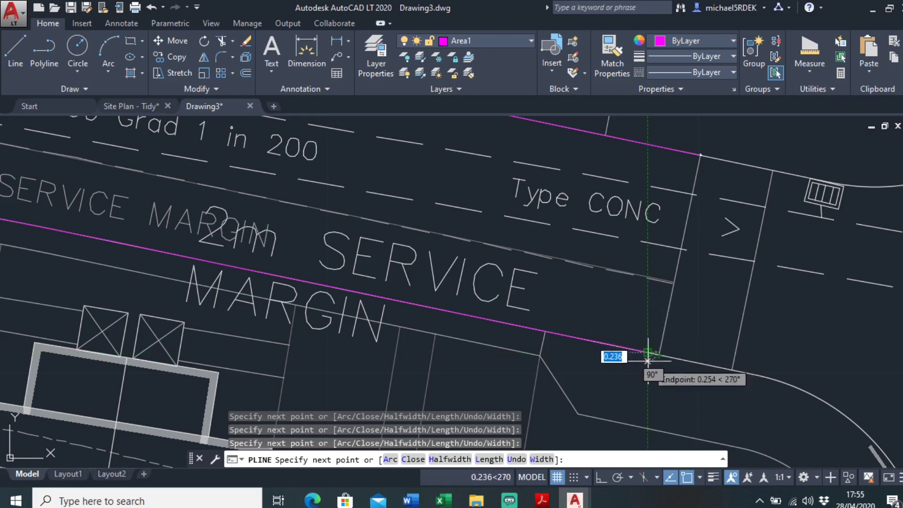
{"action": "left_click", "coordinate": [659, 355]}
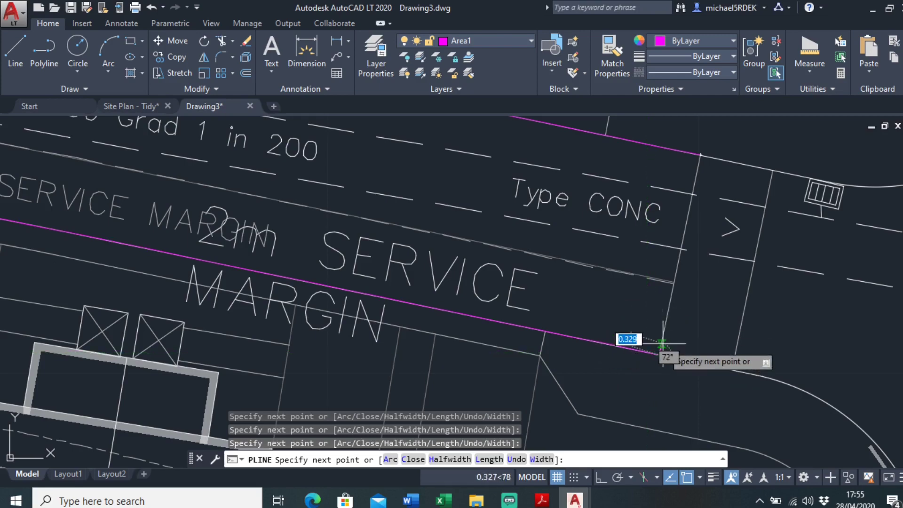
{"action": "type", "text": "c"}
{"action": "key", "text": "Return"}
- Set the width of all segments of the closed magenta road polyline to 0.1 with PEDIT
{"action": "scroll", "coordinate": [481, 224], "scroll_direction": "down", "scroll_amount": 4}
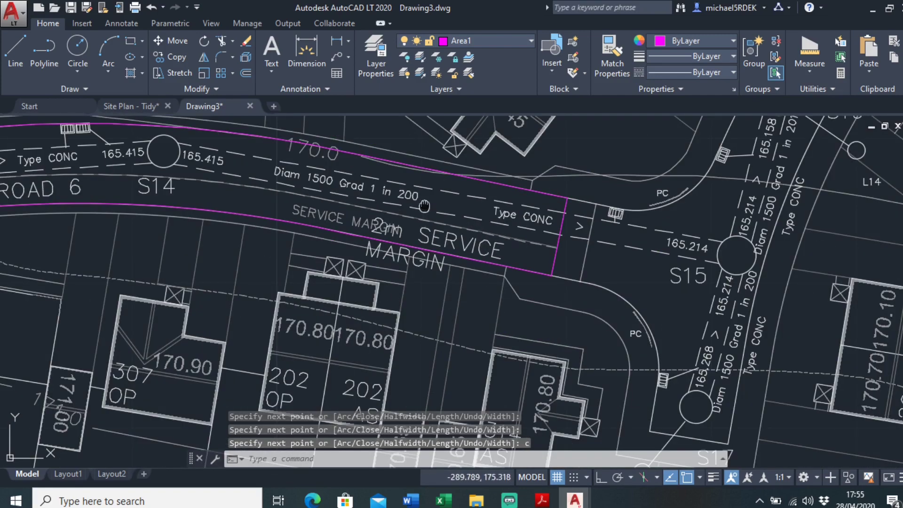
{"action": "middle_click_drag", "start_coordinate": [424, 206], "coordinate": [511, 240]}
{"action": "scroll", "coordinate": [536, 245], "scroll_direction": "up", "scroll_amount": 4}
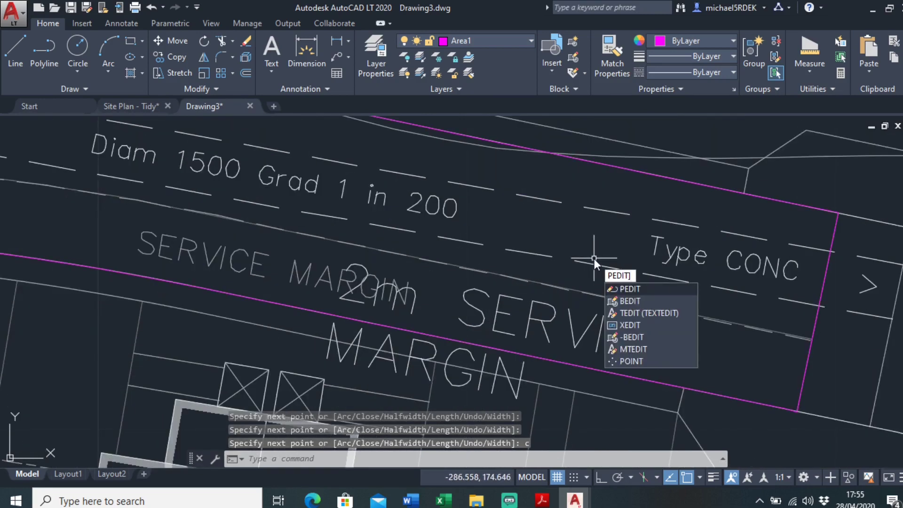
{"action": "key", "text": "Return"}
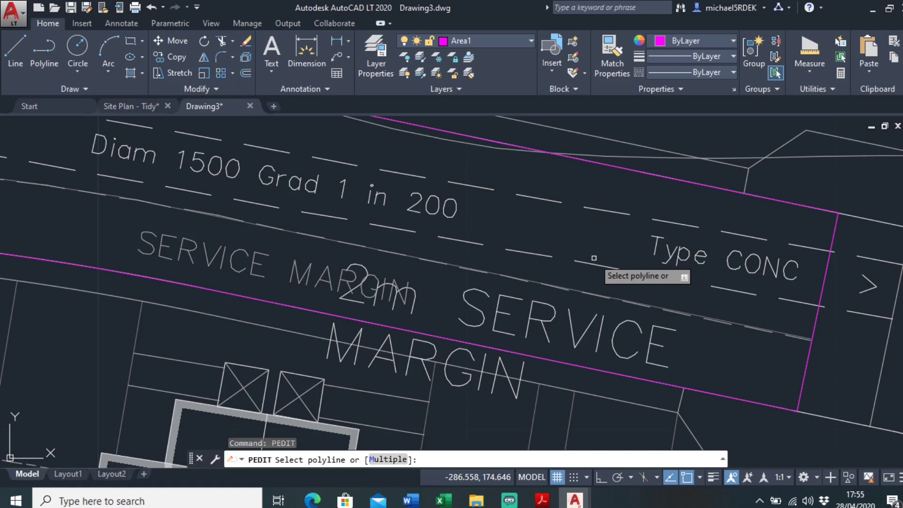
{"action": "left_click", "coordinate": [709, 391]}
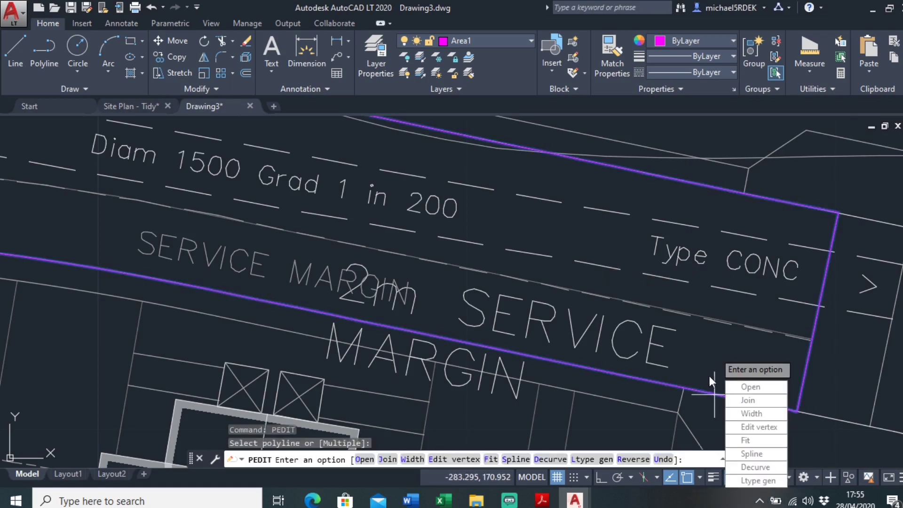
{"action": "type", "text": "w"}
{"action": "key", "text": "Return"}
{"action": "type", "text": "0.1"}
{"action": "key", "text": "Return"}
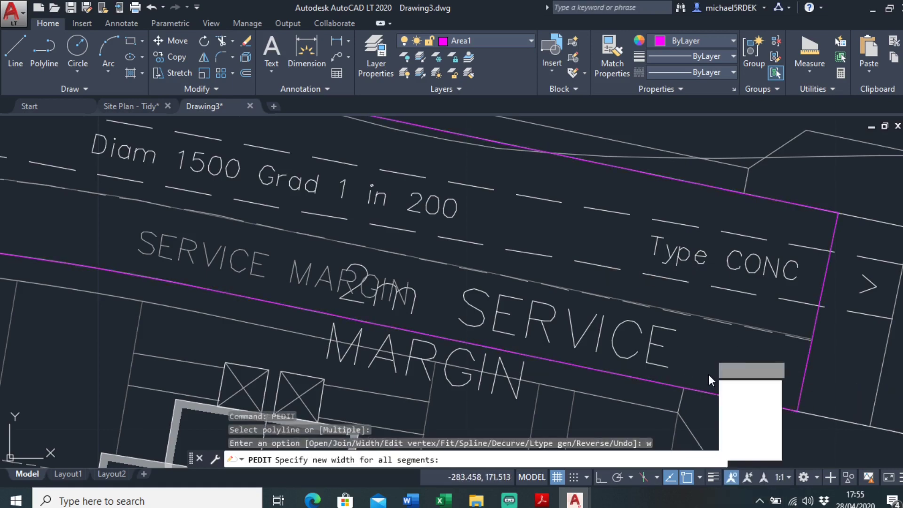
{"action": "key", "text": "Escape"}
{"action": "scroll", "coordinate": [489, 276], "scroll_direction": "down", "scroll_amount": 4}
{"action": "middle_click_drag", "start_coordinate": [490, 276], "coordinate": [732, 300]}
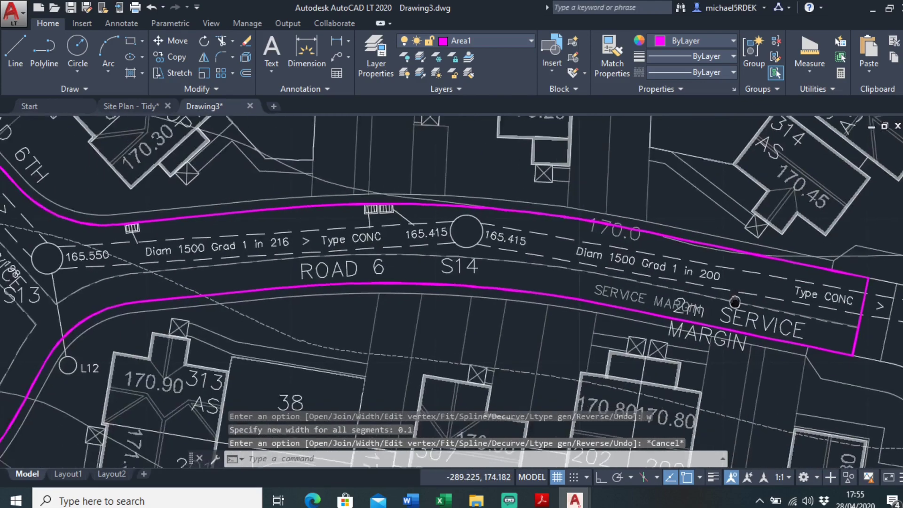
- Measure the area of the closed magenta Road 6 polyline using the AREA command's Object option
{"action": "scroll", "coordinate": [733, 300], "scroll_direction": "down", "scroll_amount": 3}
{"action": "middle_click_drag", "start_coordinate": [501, 272], "coordinate": [499, 257]}
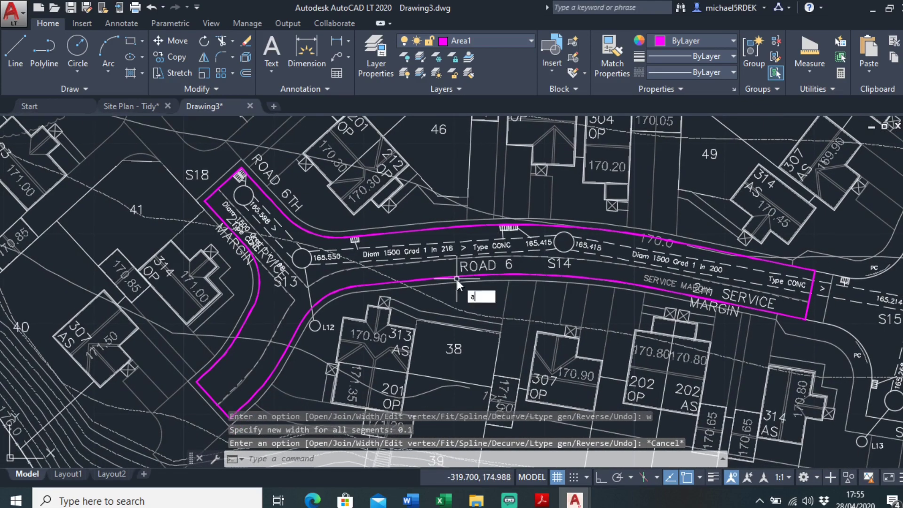
{"action": "key", "text": "Return"}
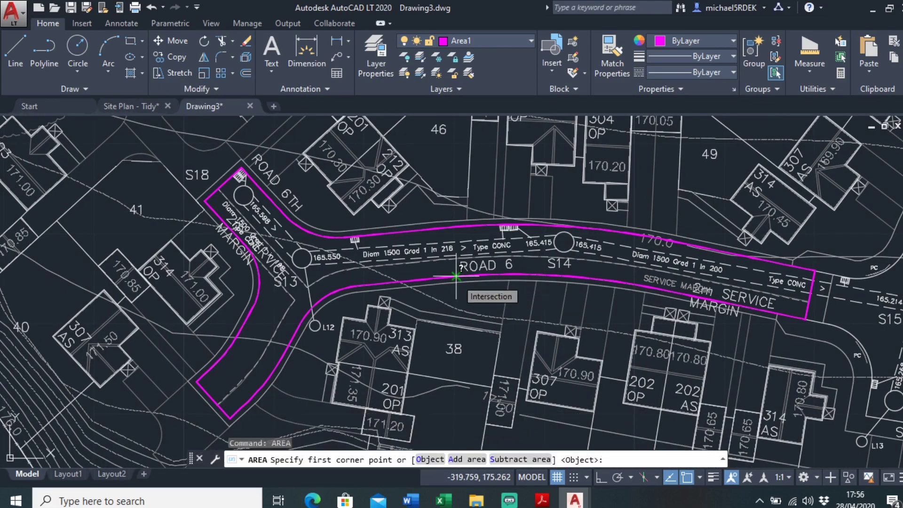
{"action": "key", "text": "Return"}
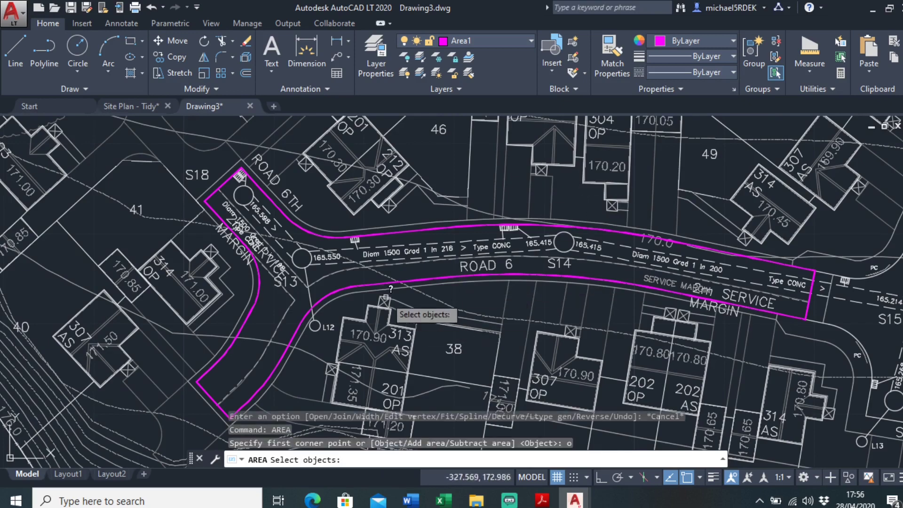
{"action": "left_click", "coordinate": [394, 232]}
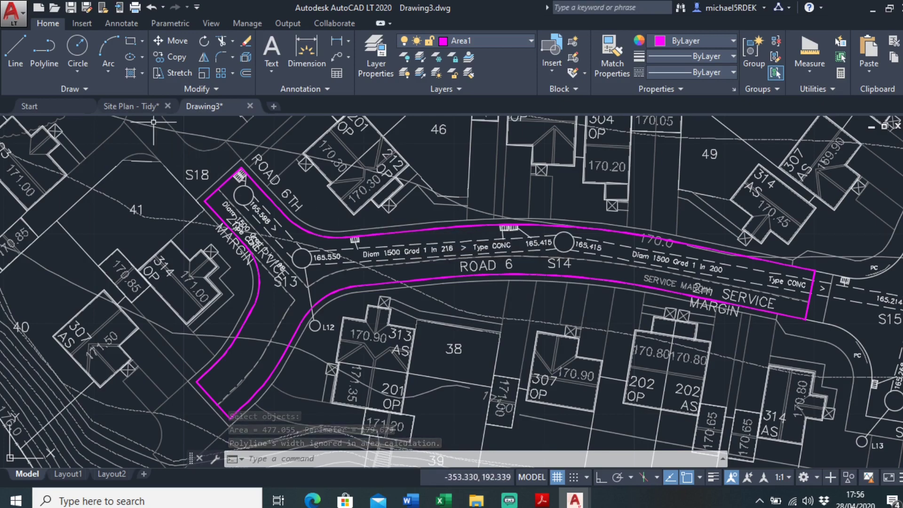
- Check the magenta Road 6 area label in the Site Plan - Tidy drawing, and return to the outlined road in Drawing3
{"action": "left_click", "coordinate": [149, 108]}
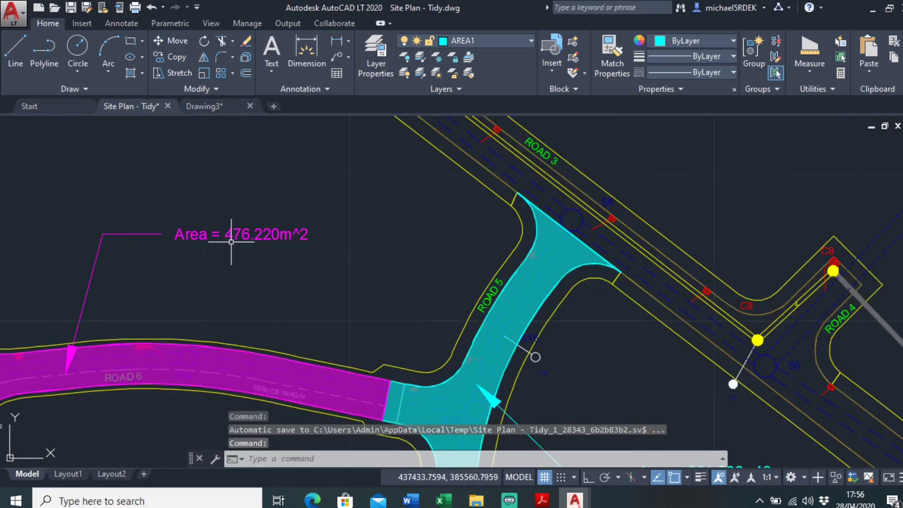
{"action": "scroll", "coordinate": [231, 242], "scroll_direction": "up", "scroll_amount": 2}
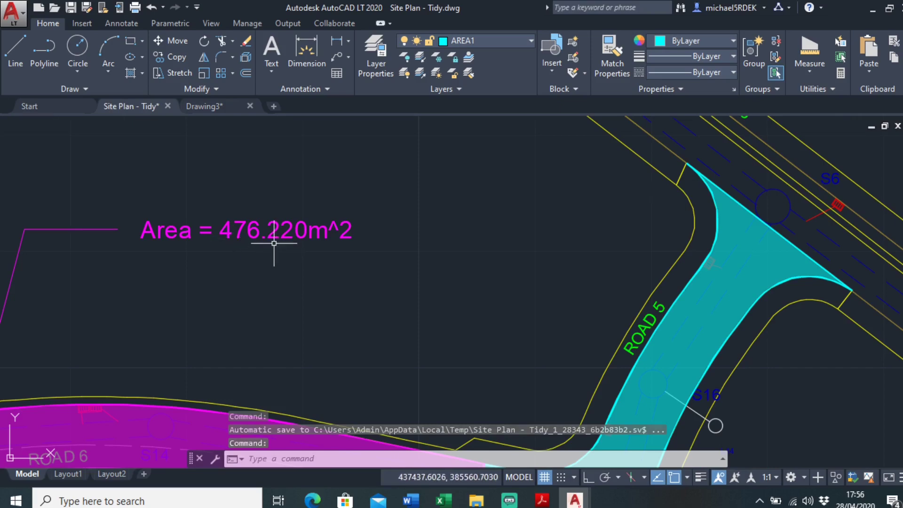
{"action": "left_click", "coordinate": [222, 109]}
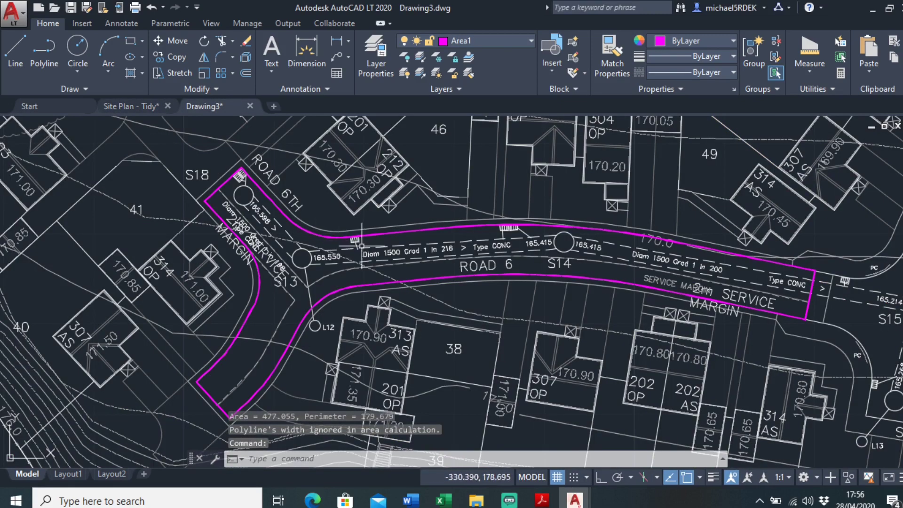
{"action": "middle_click_drag", "start_coordinate": [348, 245], "coordinate": [286, 244]}
{"action": "scroll", "coordinate": [286, 245], "scroll_direction": "down", "scroll_amount": 4}
{"action": "scroll", "coordinate": [306, 239], "scroll_direction": "up", "scroll_amount": 2}
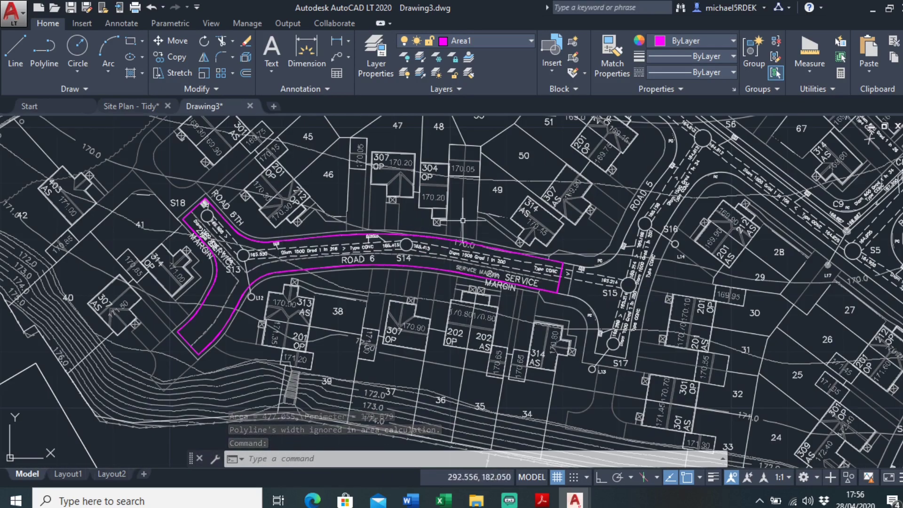
- Switch to the Engineering Layout Rev R PDF in Acrobat Reader, examine the Road 6 stretch from S18 to S15, and return to AutoCAD
{"action": "left_click", "coordinate": [544, 502]}
{"action": "left_click_drag", "start_coordinate": [335, 282], "coordinate": [180, 294]}
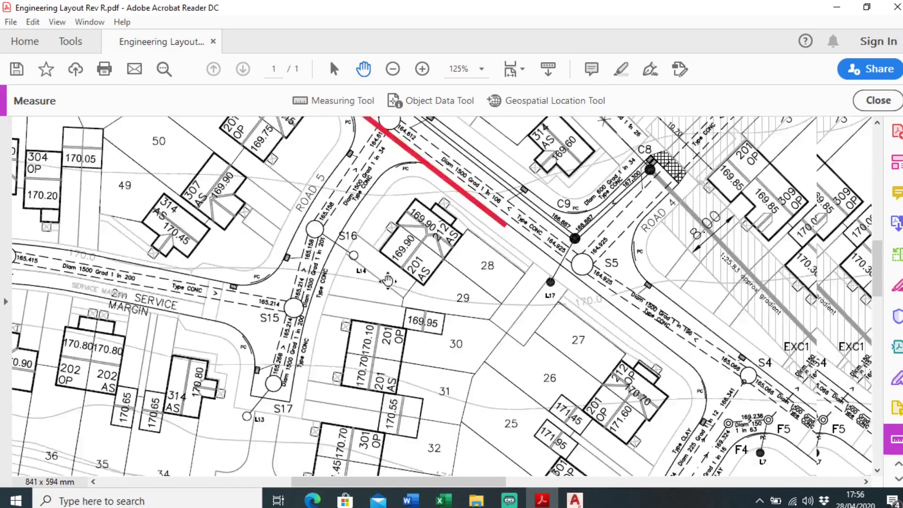
{"action": "scroll", "coordinate": [281, 293], "scroll_direction": "down", "scroll_amount": 5, "text": "ctrl"}
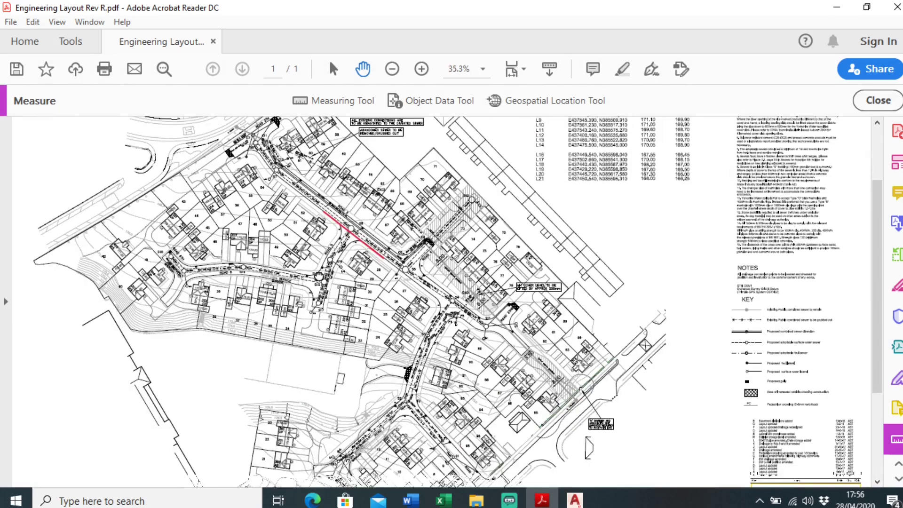
{"action": "scroll", "coordinate": [235, 274], "scroll_direction": "up", "scroll_amount": 4, "text": "ctrl"}
{"action": "left_click_drag", "start_coordinate": [218, 269], "coordinate": [408, 283]}
{"action": "scroll", "coordinate": [359, 275], "scroll_direction": "up", "scroll_amount": 1, "text": "ctrl"}
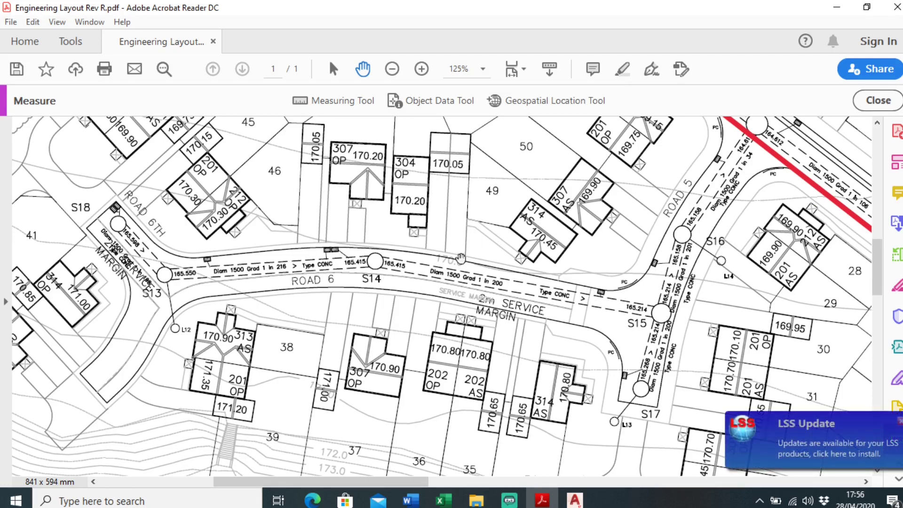
{"action": "mouse_move", "coordinate": [575, 499]}
{"action": "left_click", "coordinate": [656, 441]}
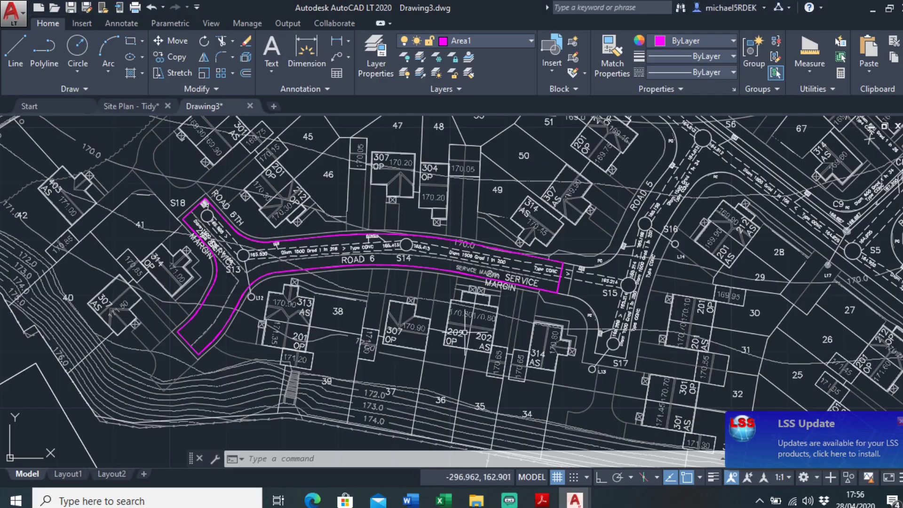
{"action": "scroll", "coordinate": [456, 325], "scroll_direction": "up", "scroll_amount": 2}
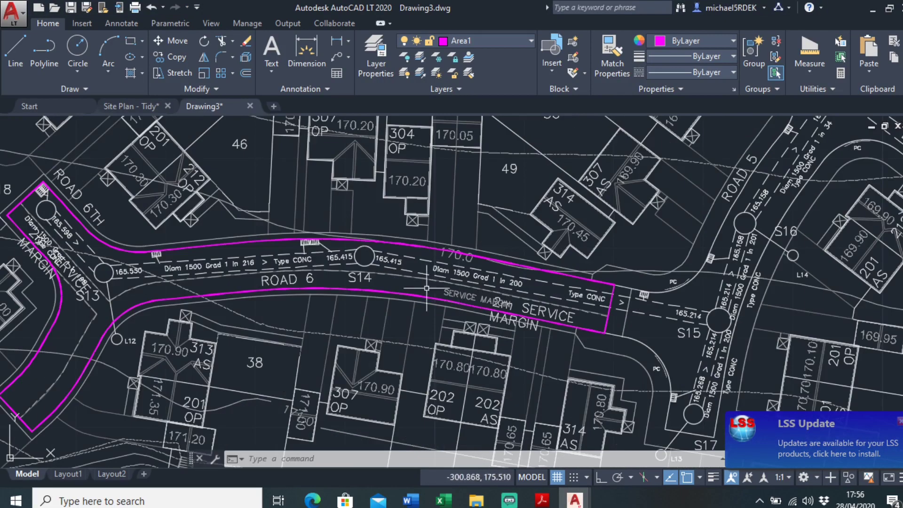
{"action": "scroll", "coordinate": [517, 286], "scroll_direction": "down", "scroll_amount": 3}
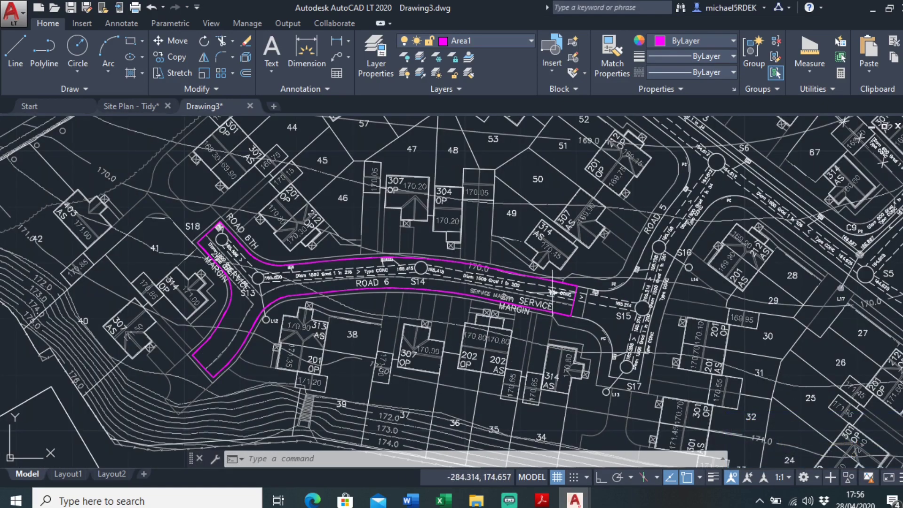
{"action": "scroll", "coordinate": [548, 291], "scroll_direction": "down", "scroll_amount": 2}
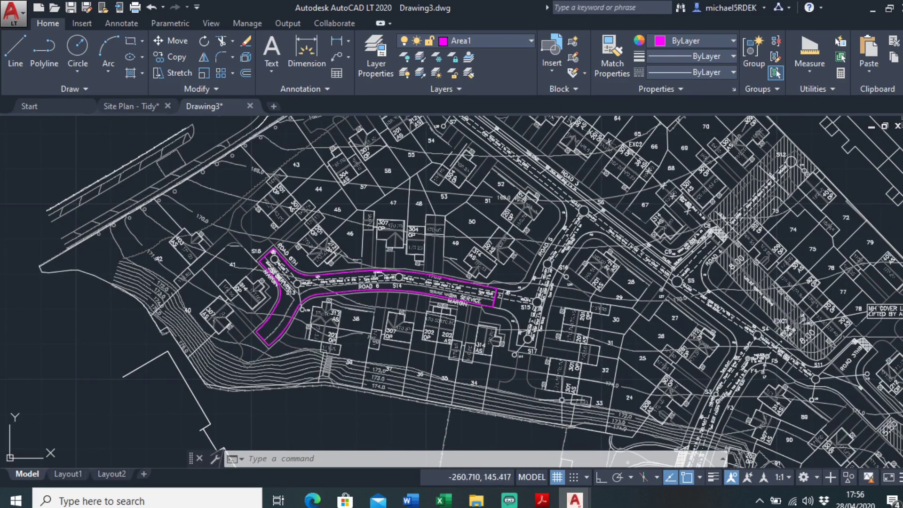